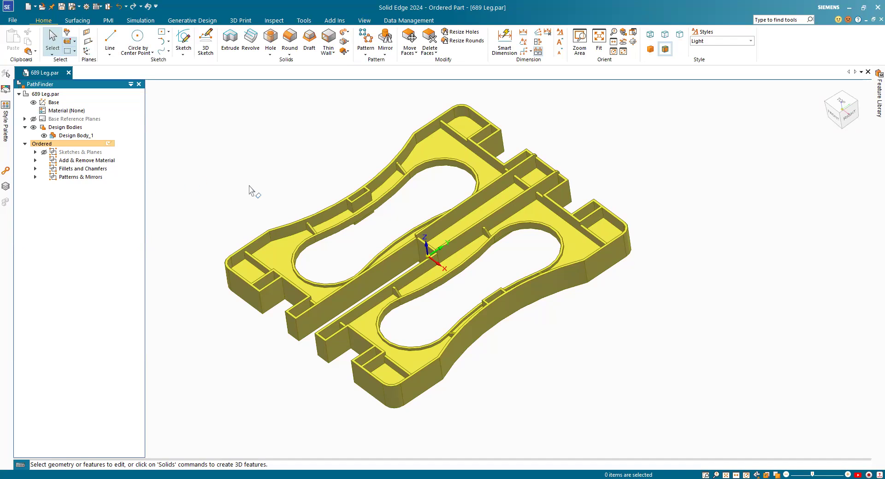
middle_click_drag(233, 114, 247, 209)
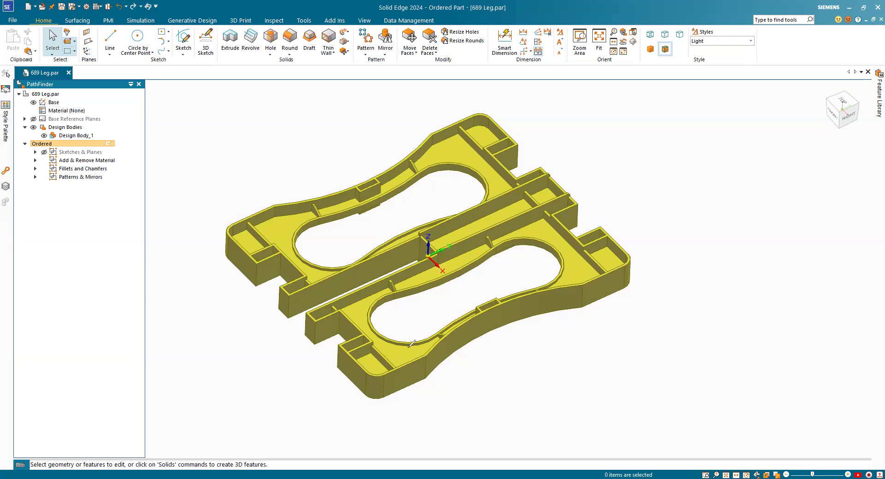
mouse_move(126, 133)
left_mouse_down()
mouse_move(68, 222)
mouse_move(160, 120)
mouse_move(149, 123)
left_mouse_up()
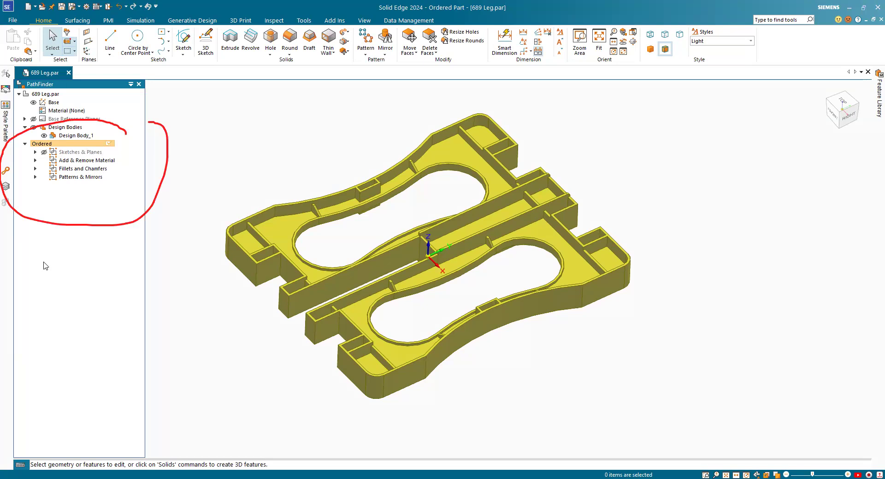
key("Escape")
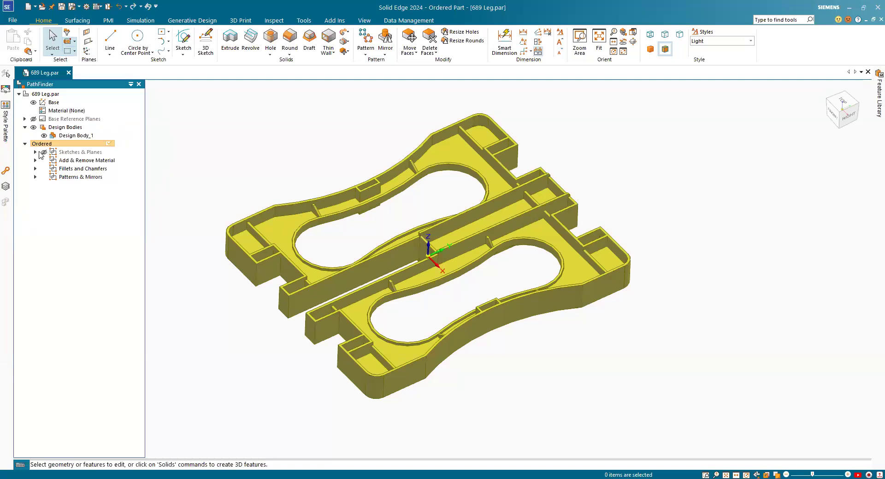
Step: Expand the feature tree groups to review the sketches and planes, material features, fillets and chamfers, and patterns and mirrors
left_click(39, 152)
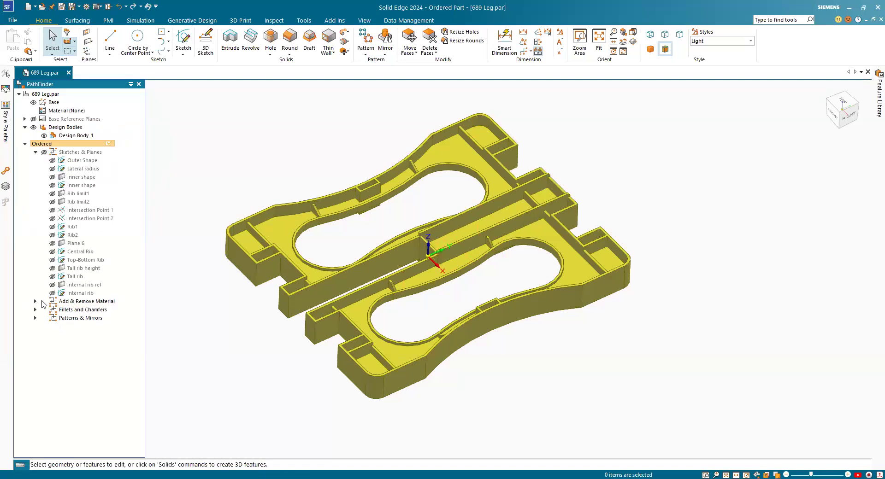
left_click(35, 302)
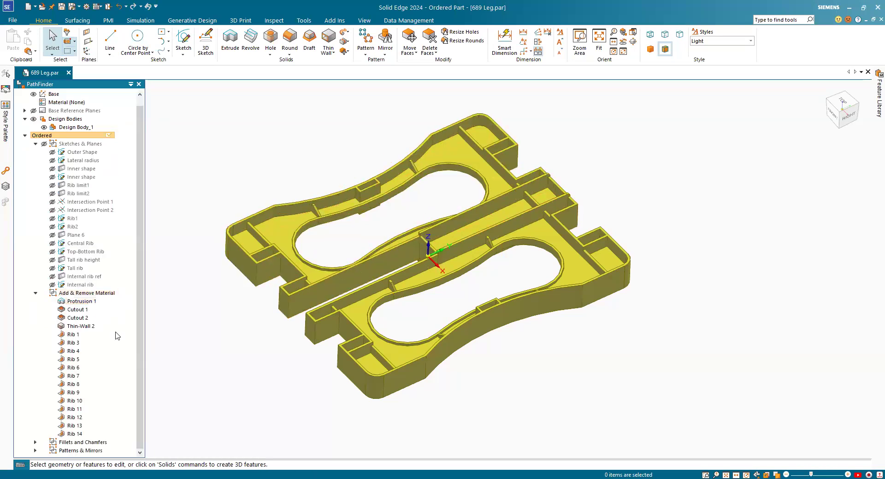
left_click(35, 442)
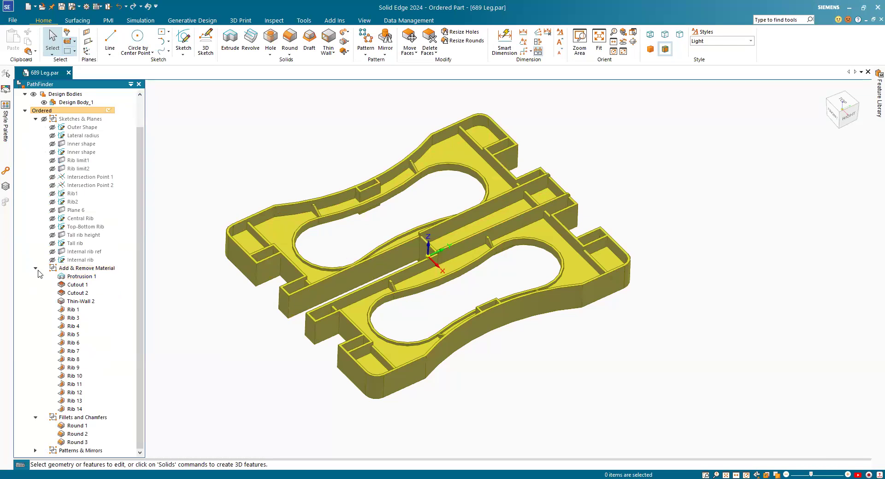
left_click(35, 271)
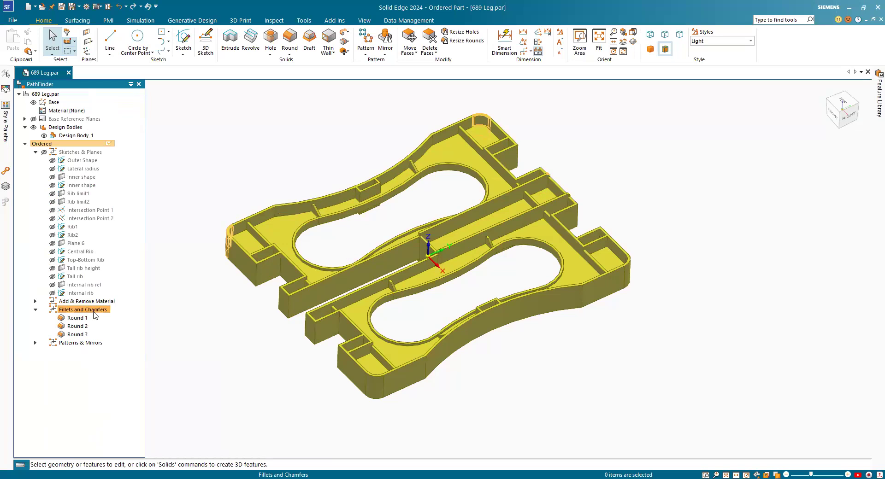
left_click(35, 343)
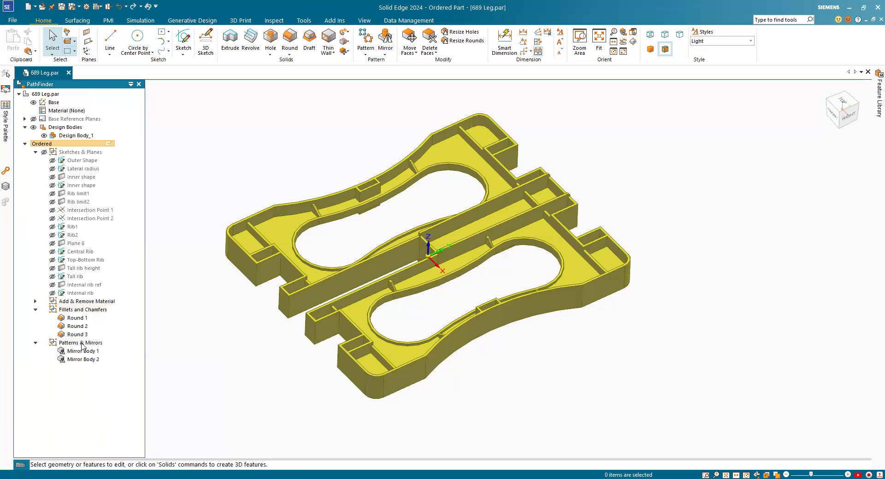
Step: Highlight the Fillets and Chamfers group and the Patterns & Mirrors group in turn to examine their geometry on the model
left_click(71, 309)
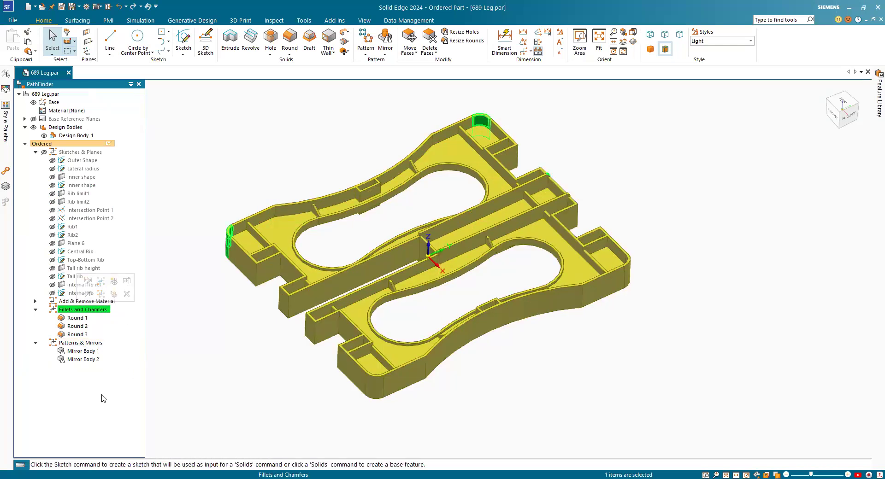
key("Escape")
left_click(86, 341)
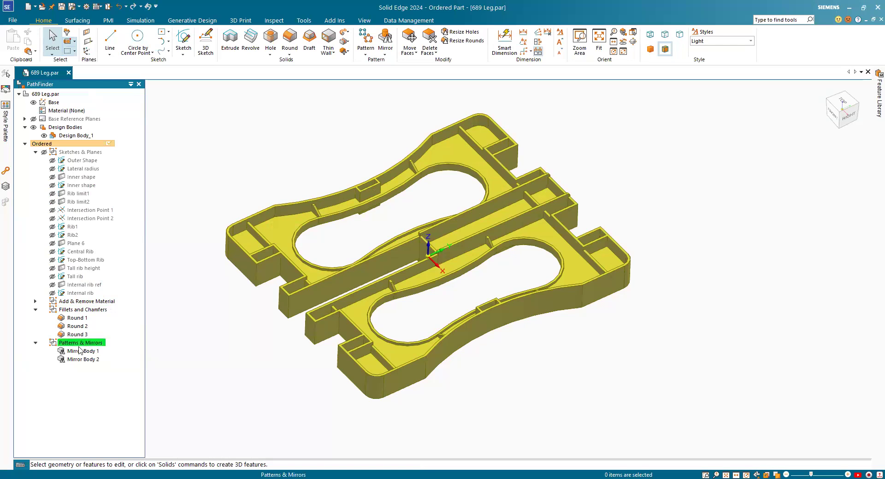
left_click(67, 344)
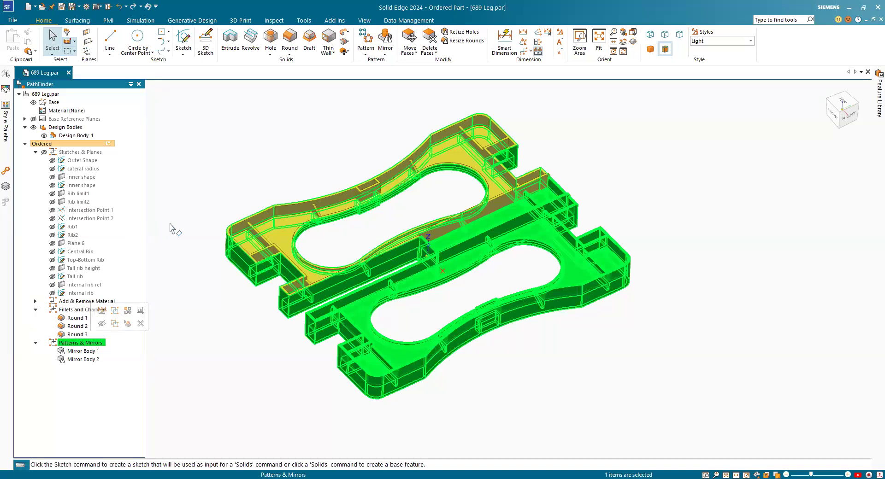
key("Escape")
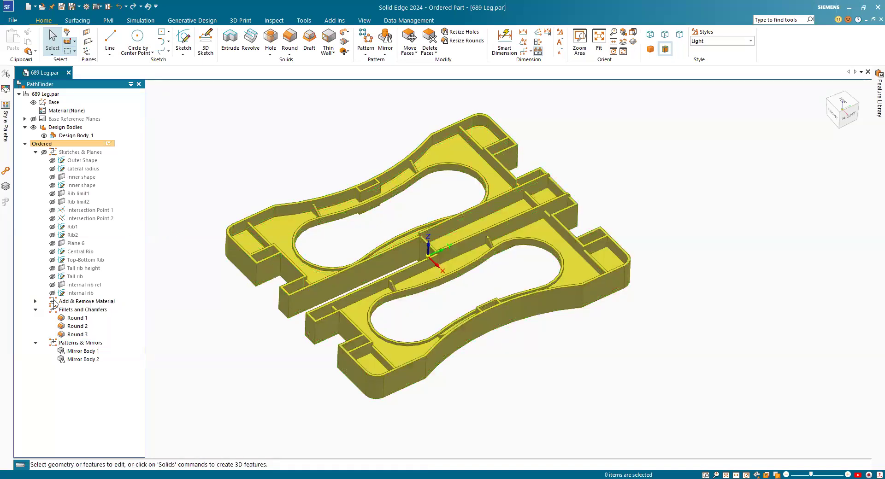
Step: Expand the Add & Remove Material group and roll the model history back to the Internal rib sketch
left_click(35, 302)
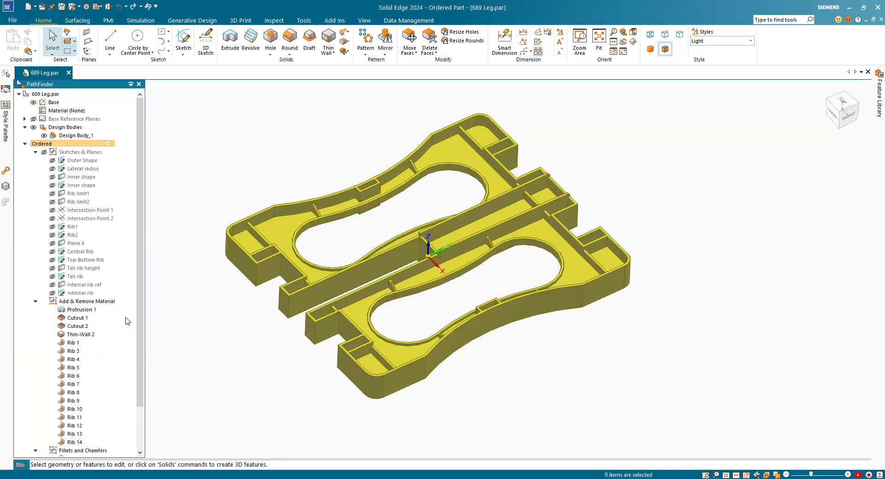
right_click(82, 295)
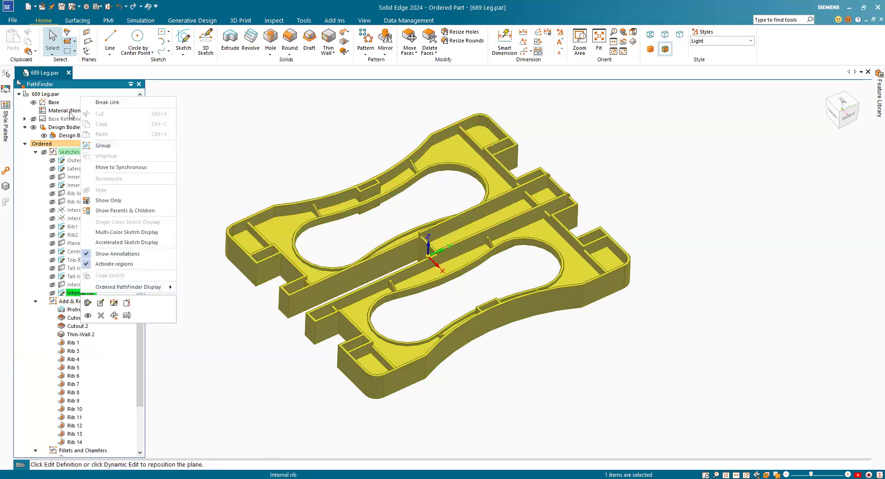
left_click(127, 305)
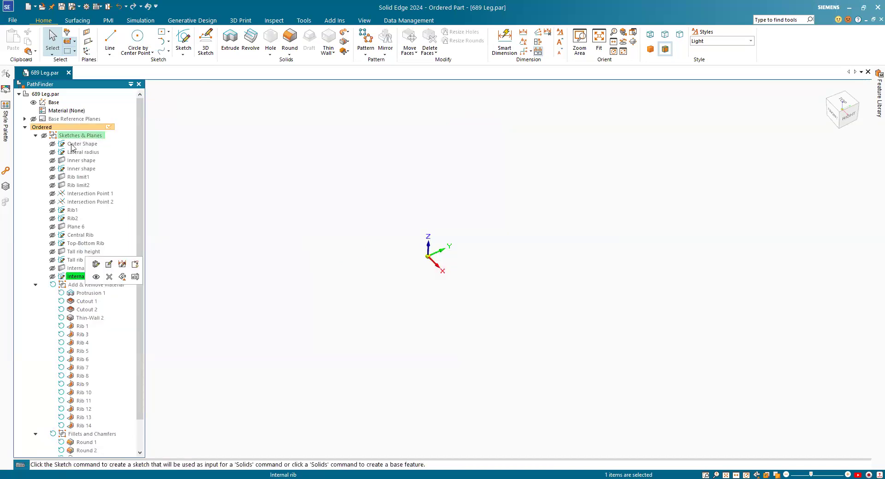
Step: Show the whole Sketches & Planes group and examine its sketches and reference planes in the model
left_click(45, 136)
left_click(266, 167)
middle_click_drag(267, 167, 286, 144)
scroll(355, 228, "up", 2)
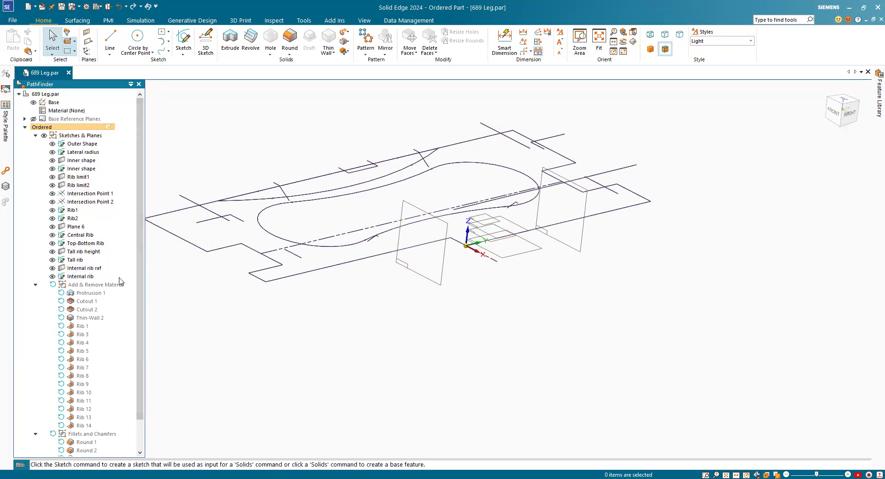
mouse_move(415, 198)
middle_mouse_down()
mouse_move(425, 180)
mouse_move(499, 186)
mouse_move(533, 217)
mouse_move(449, 180)
mouse_move(429, 182)
middle_mouse_up()
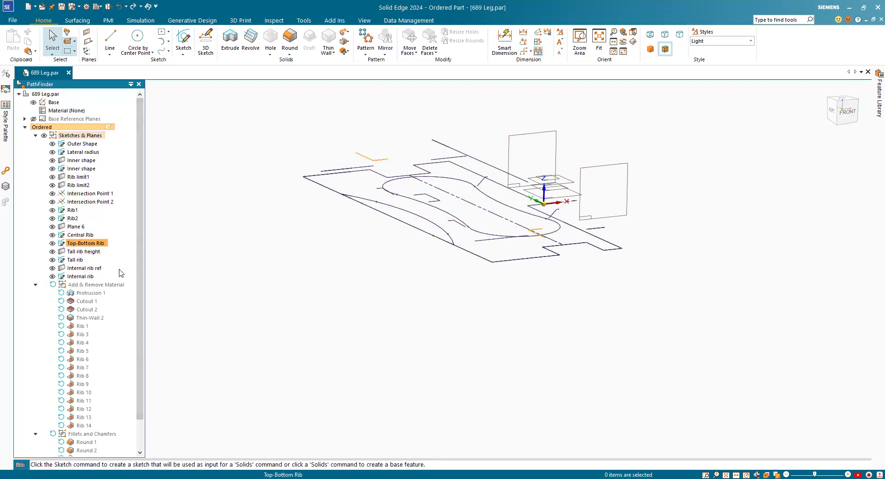
scroll(131, 302, "down", 2)
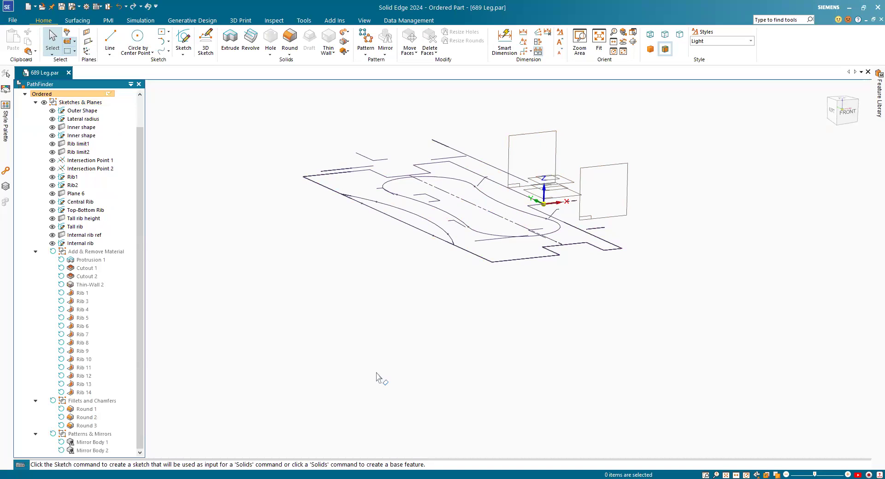
left_click_drag(117, 240, 114, 405)
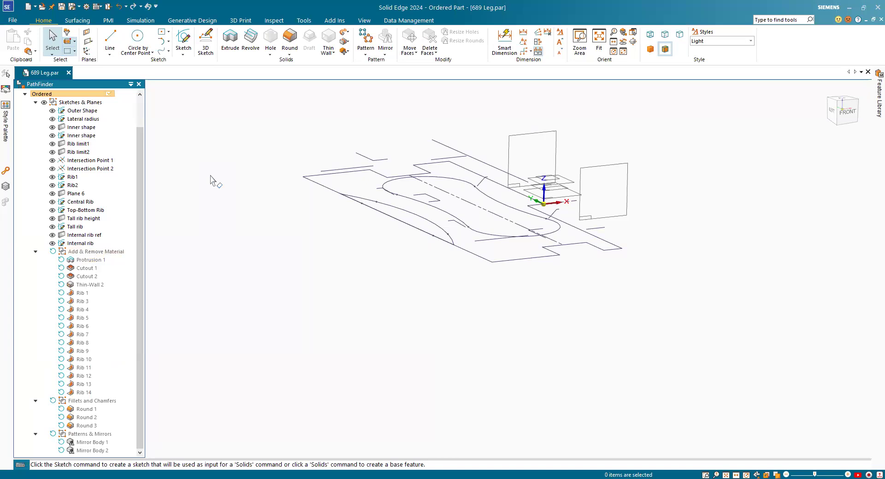
Step: Open the Outer Shape sketch's profile for editing
middle_click_drag(299, 174, 292, 204)
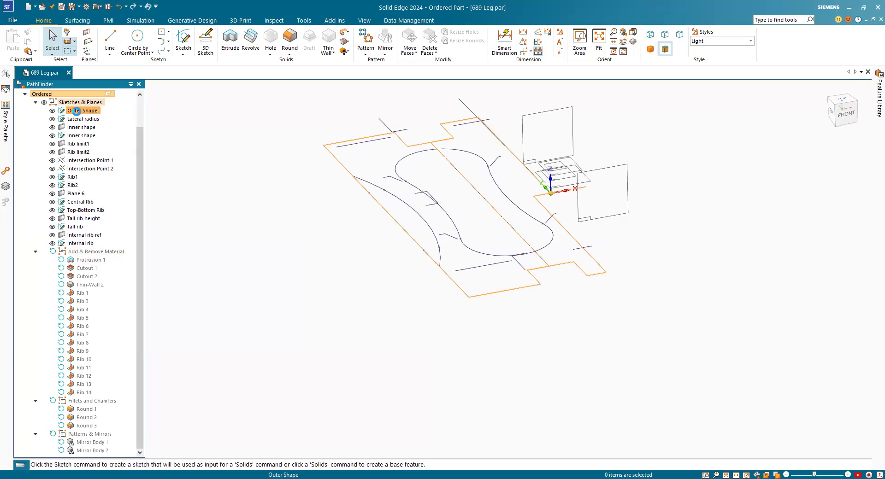
left_click(76, 111)
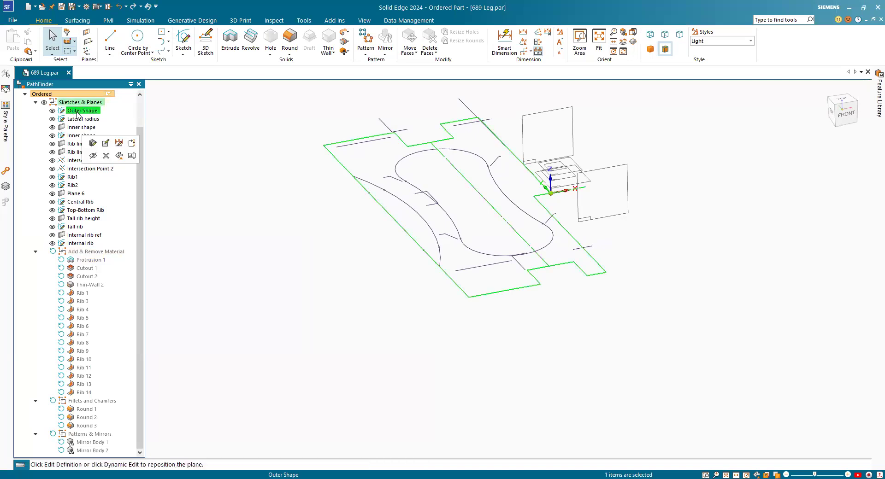
left_click(106, 145)
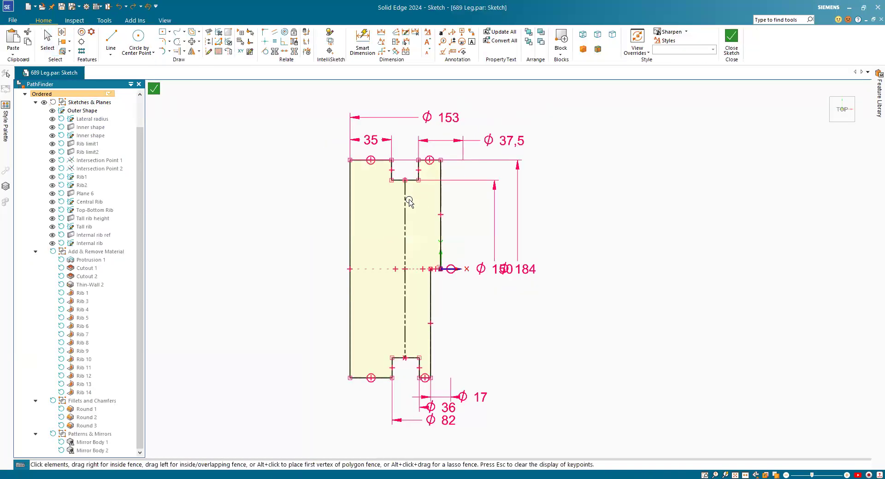
scroll(397, 200, "down", 3)
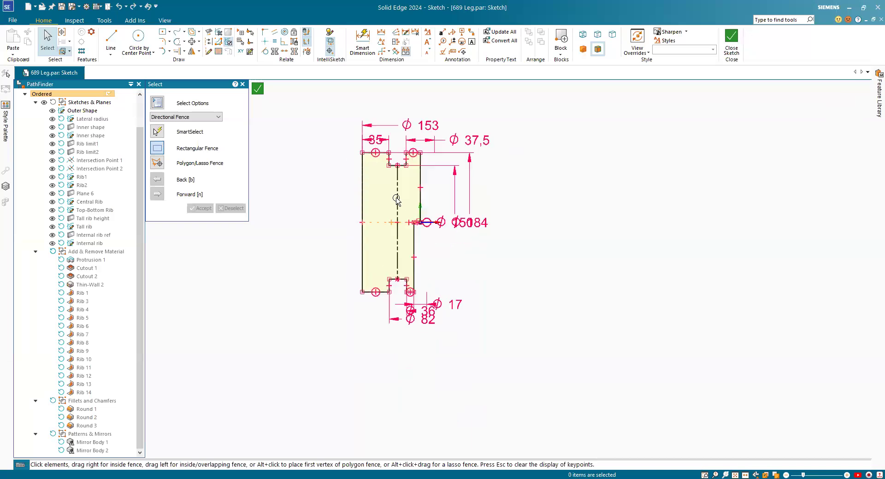
scroll(415, 153, "up", 2)
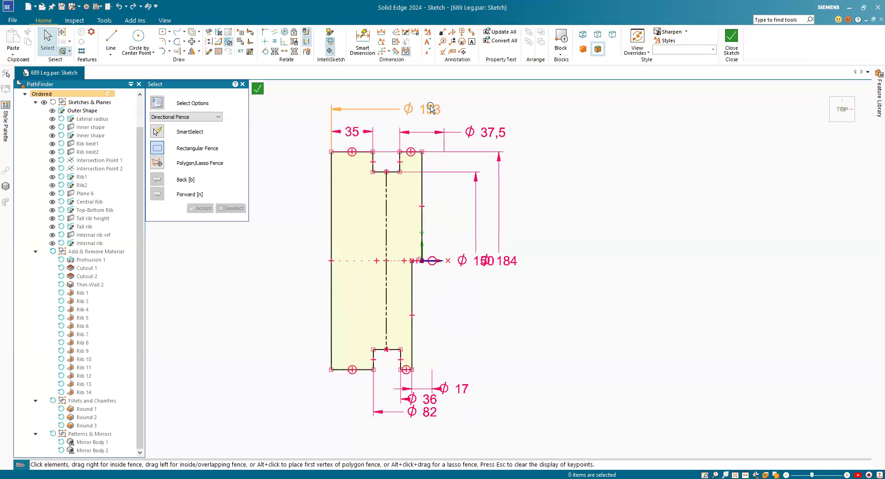
Step: Add the comment "Overal Dim" to the 153 mm diameter dimension's formula and close the Outer Shape sketch
double_click(430, 109)
left_click(217, 127)
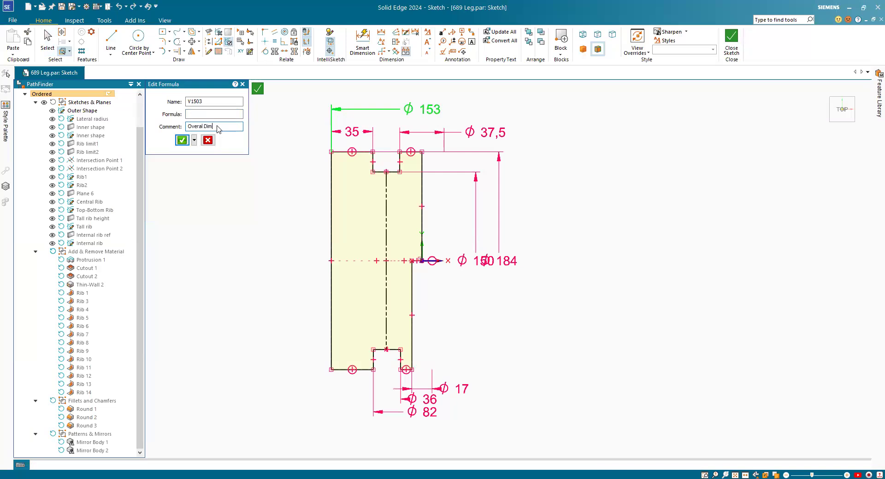
left_click(182, 140)
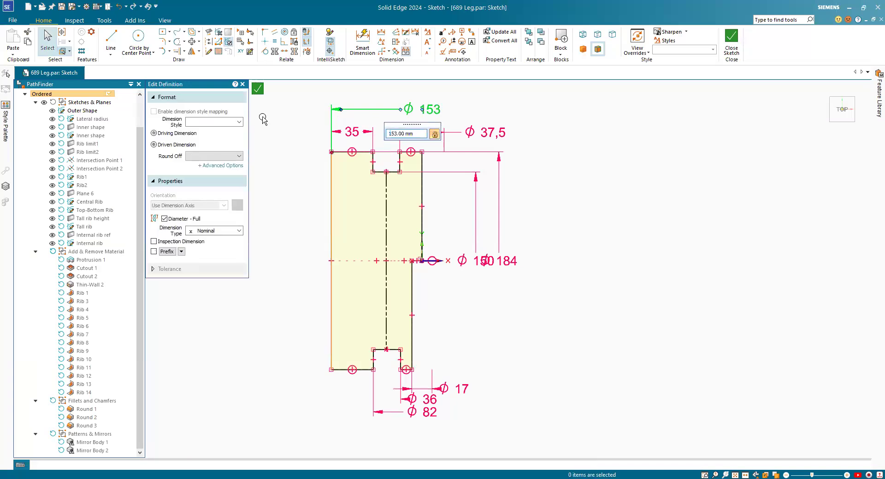
left_click(264, 100)
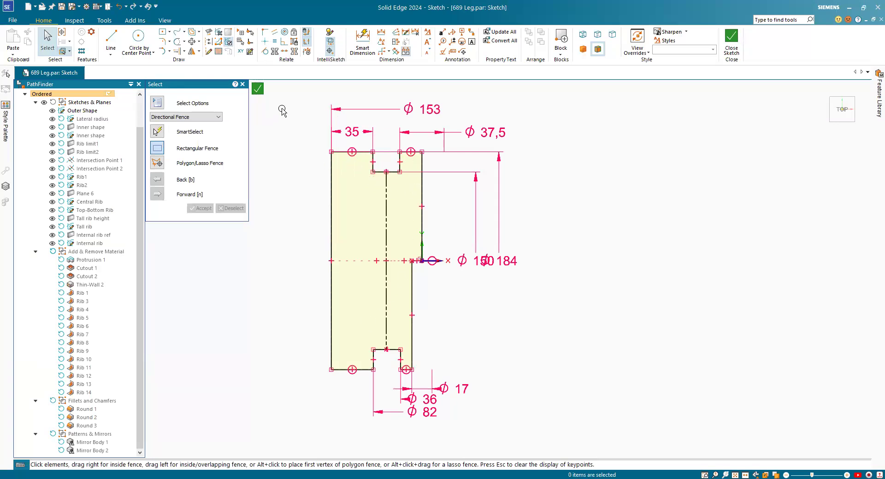
left_click(256, 91)
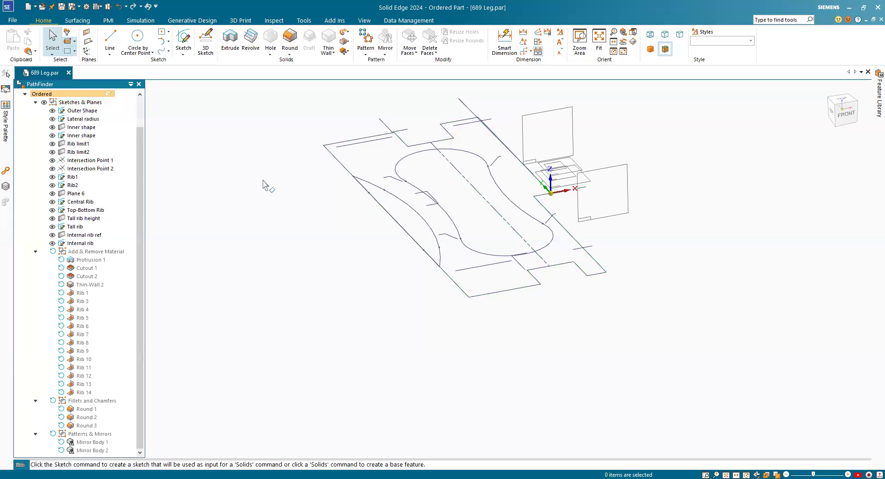
Step: Open the part's Variable Table and locate the "Overal Dim" comment on variable V1503
right_click(264, 181)
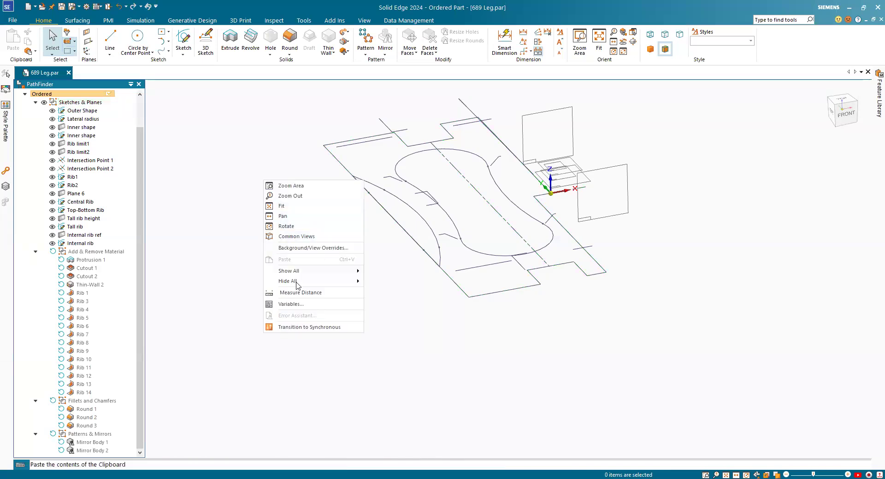
left_click(290, 305)
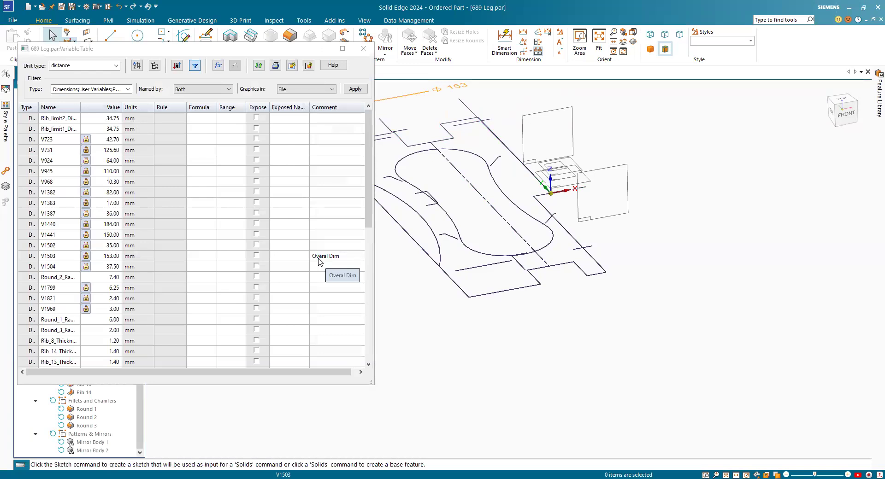
left_click(318, 256)
scroll(220, 375, "right", 1)
left_click_drag(220, 375, 215, 375)
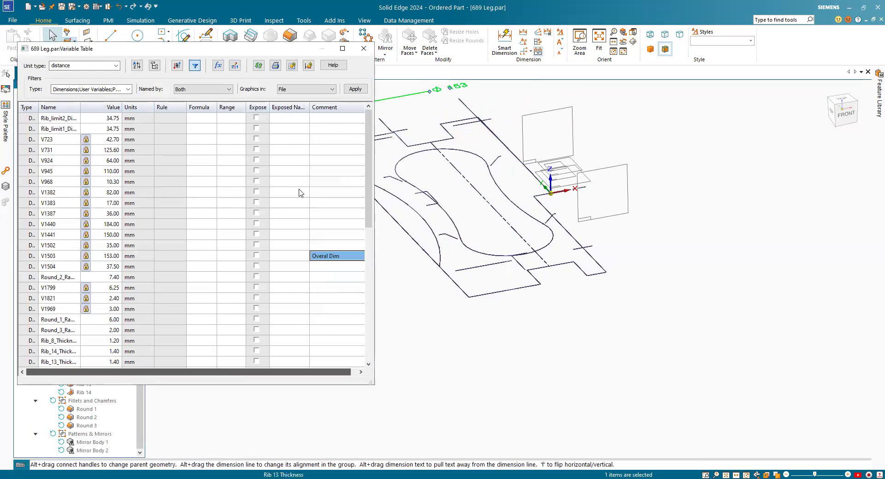
Step: Select variable V945 to examine its dimension on the sketches, and look through the remaining variables
left_click(330, 171)
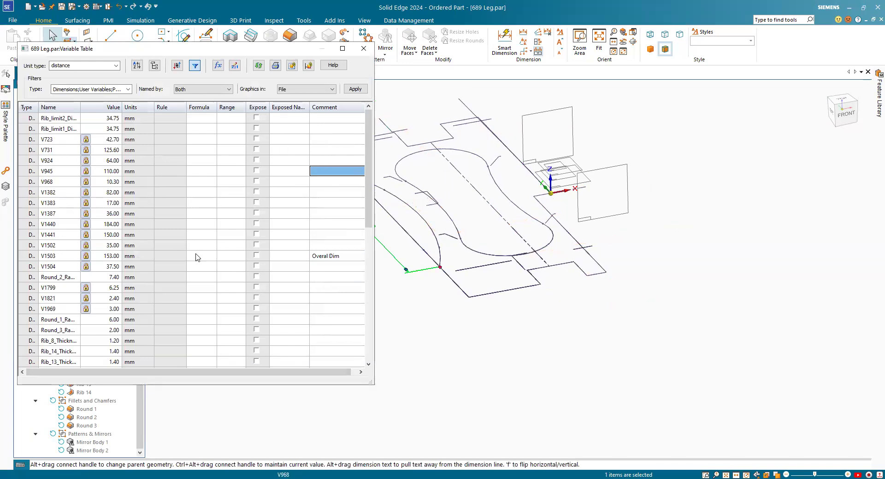
scroll(568, 286, "down", 3)
scroll(474, 275, "up", 1)
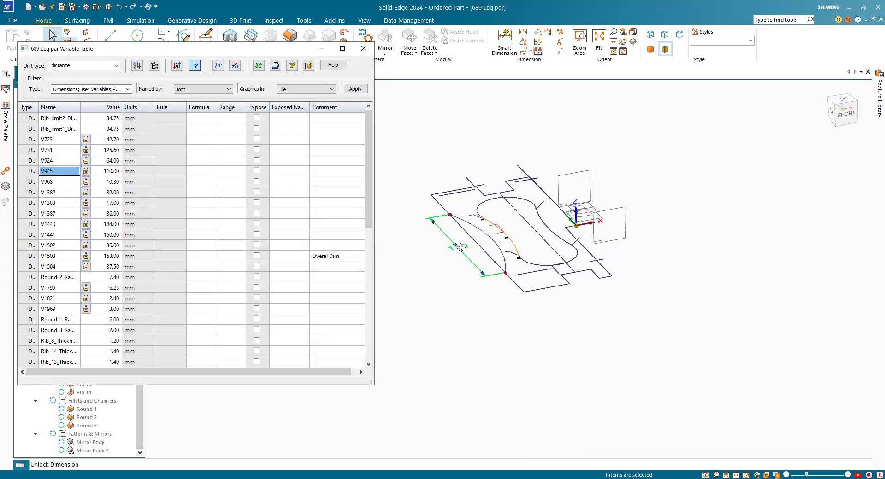
scroll(433, 240, "up", 2)
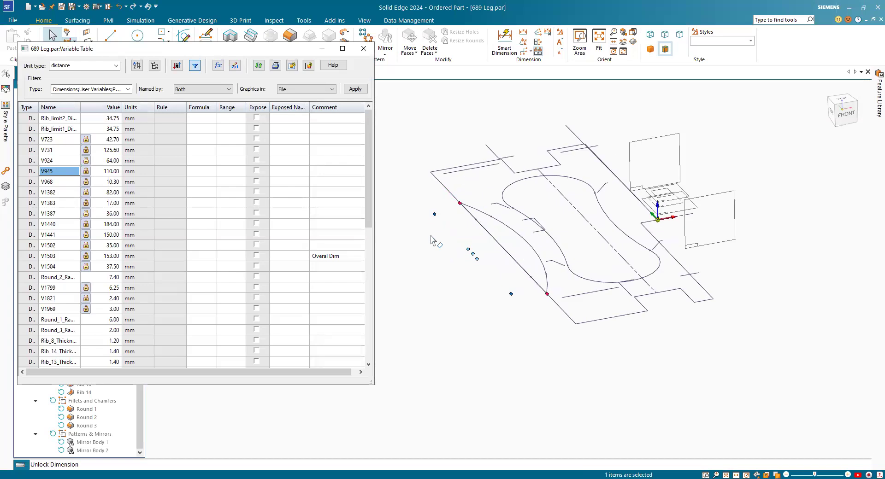
scroll(283, 244, "down", 3)
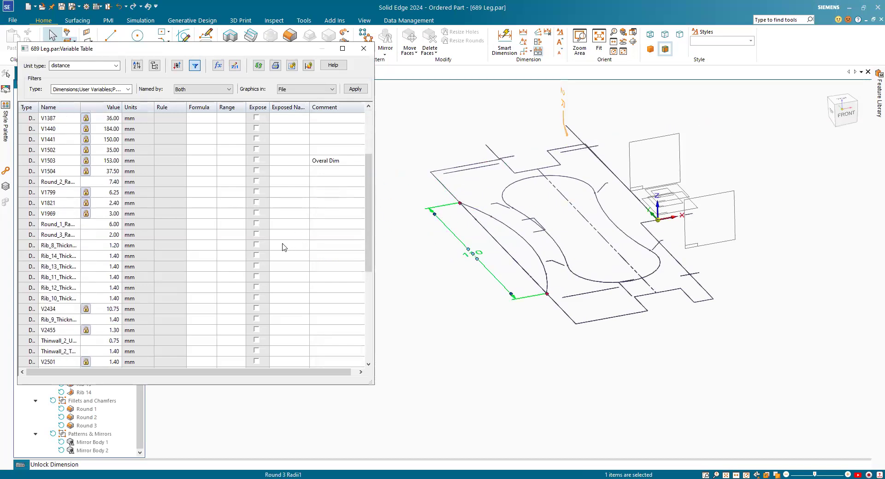
Step: Look through the remaining dimensions in the Variable Table and close it
scroll(282, 248, "down", 3)
scroll(282, 247, "up", 6)
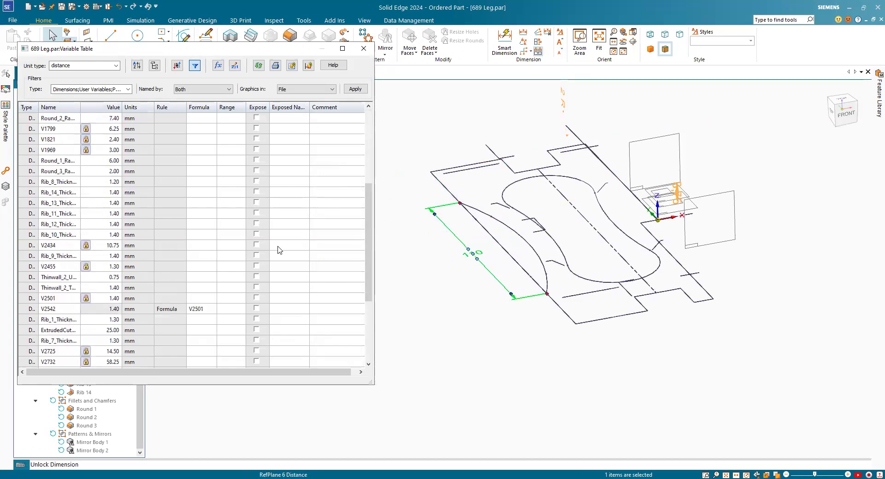
left_click(364, 49)
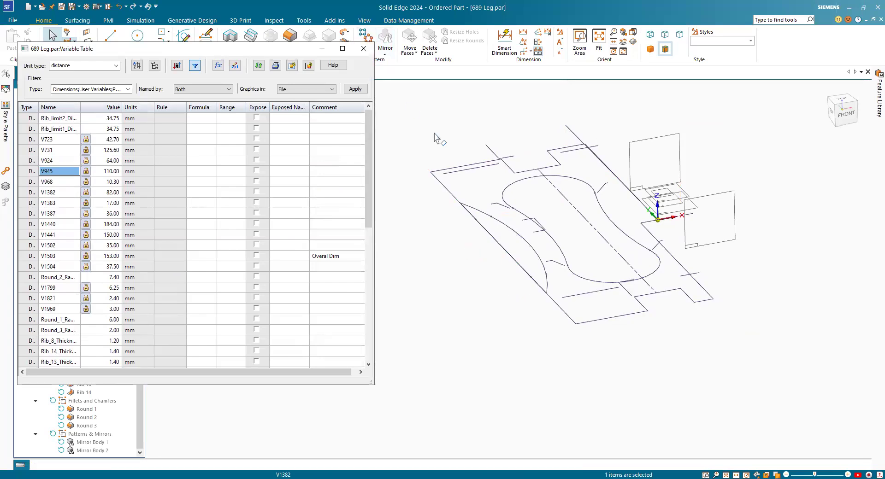
Step: Roll the model forward to Rib 14 to view the body with all its ribs
scroll(318, 174, "down", 3)
scroll(463, 231, "up", 3)
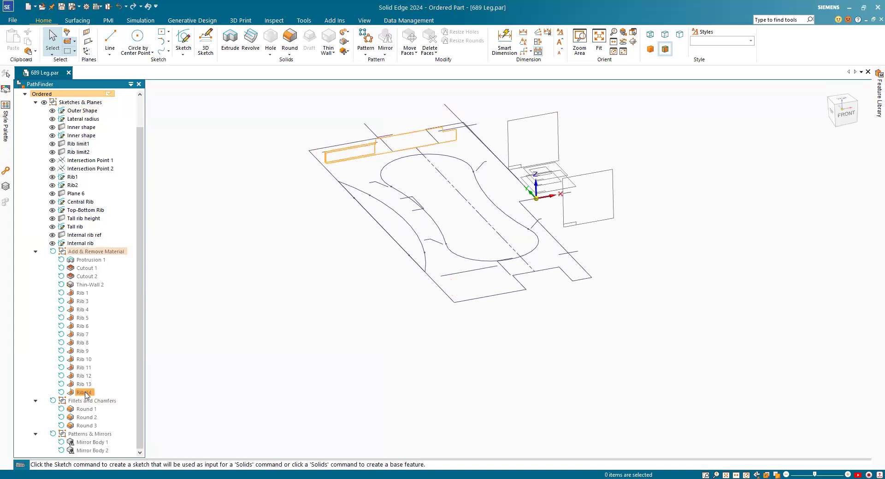
right_click(119, 308)
left_click(117, 304)
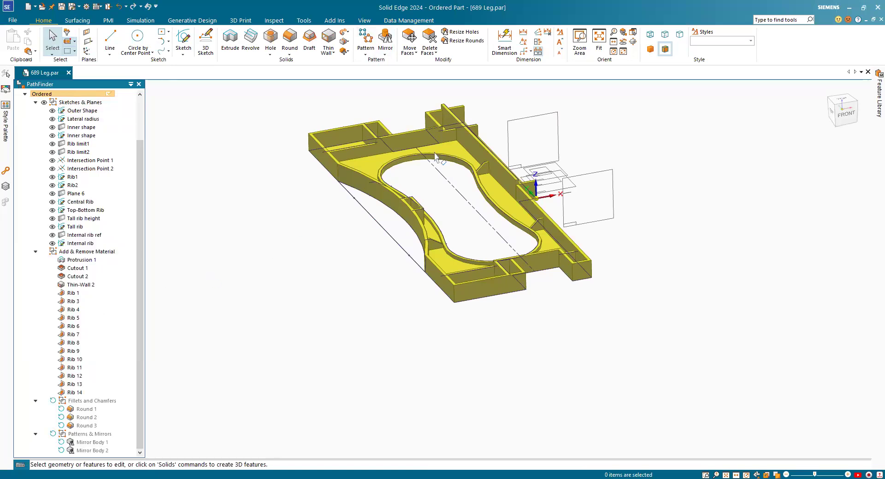
scroll(439, 178, "up", 2)
scroll(381, 92, "up", 2)
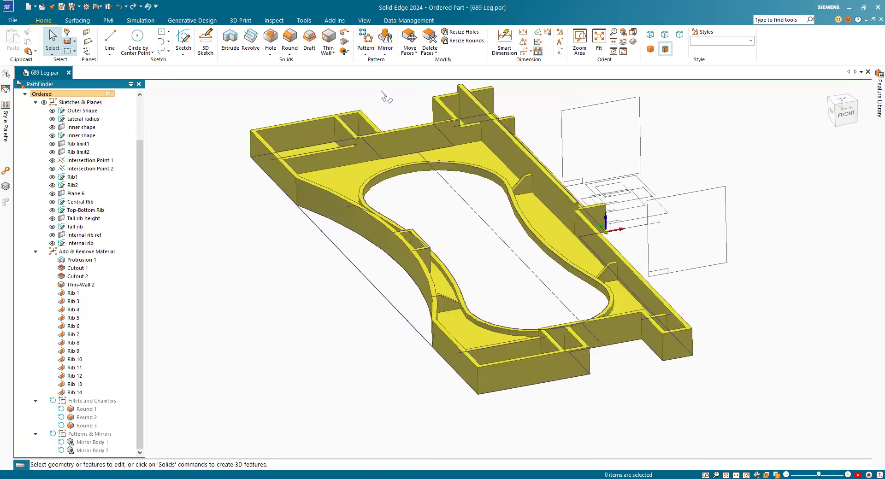
scroll(382, 96, "up", 1)
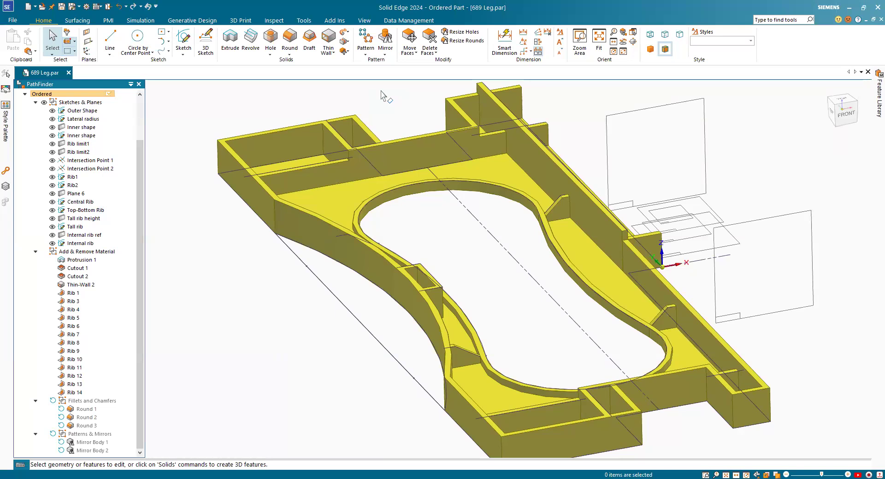
Step: Roll the model back to Thin-Wall 2 and further back to Protrusion 1
right_click(72, 285)
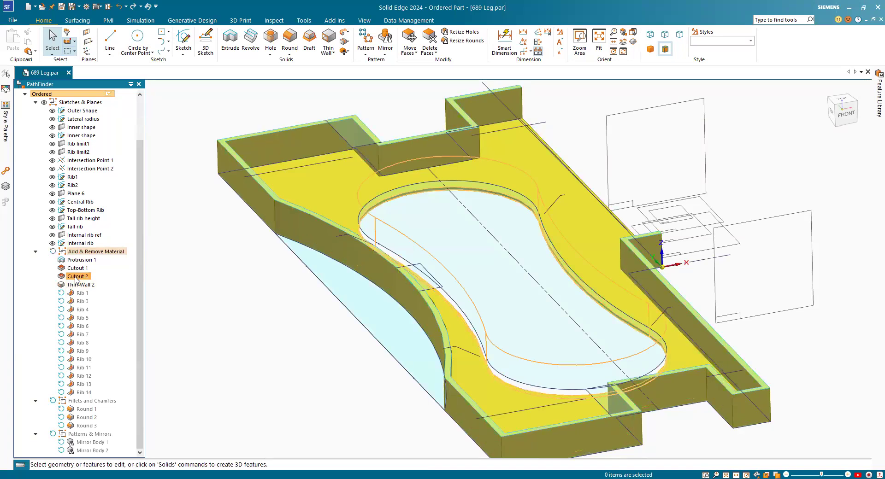
right_click(77, 277)
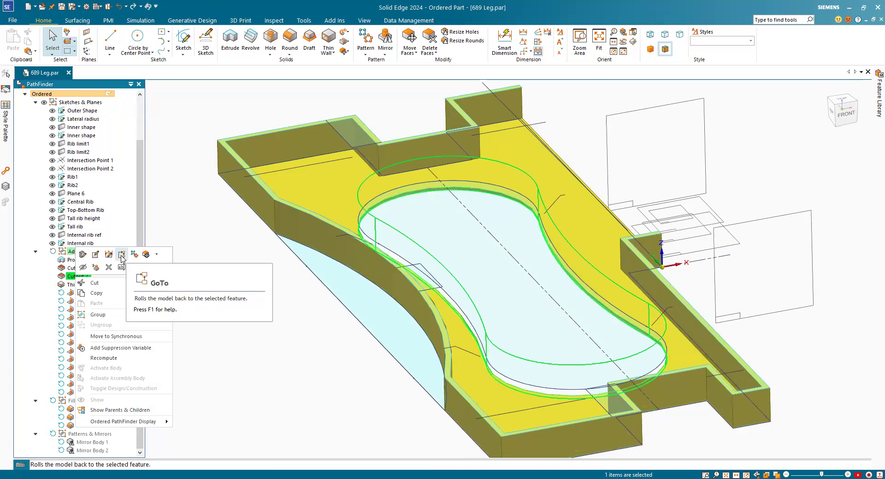
left_click(69, 261)
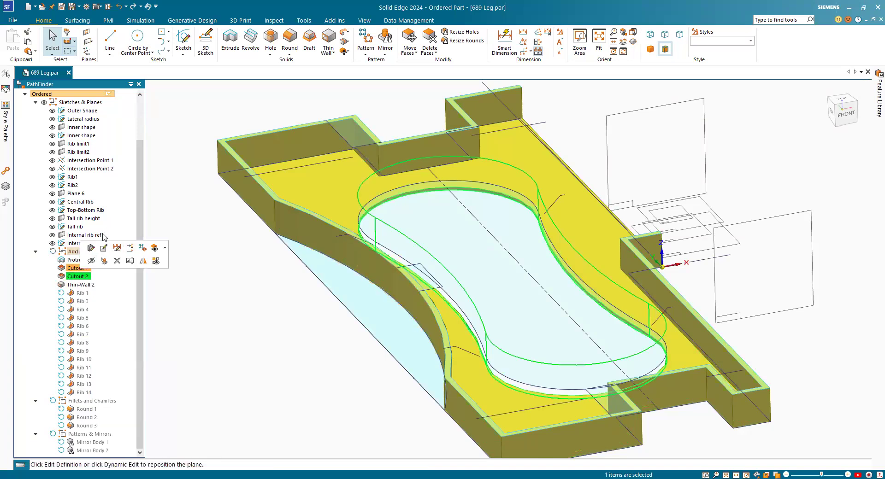
left_click(123, 231)
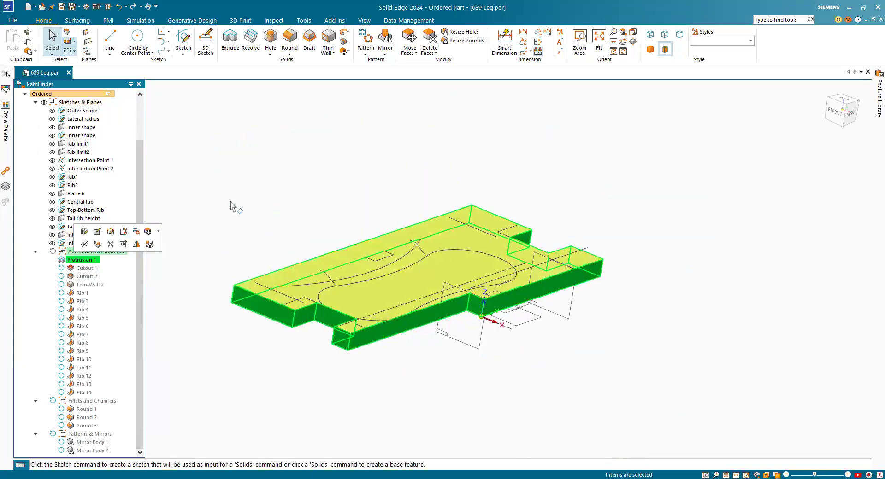
Step: Hide the Sketches & Planes group and examine the base protrusion on its own
left_click(582, 330)
scroll(460, 338, "down", 2)
scroll(514, 358, "up", 4)
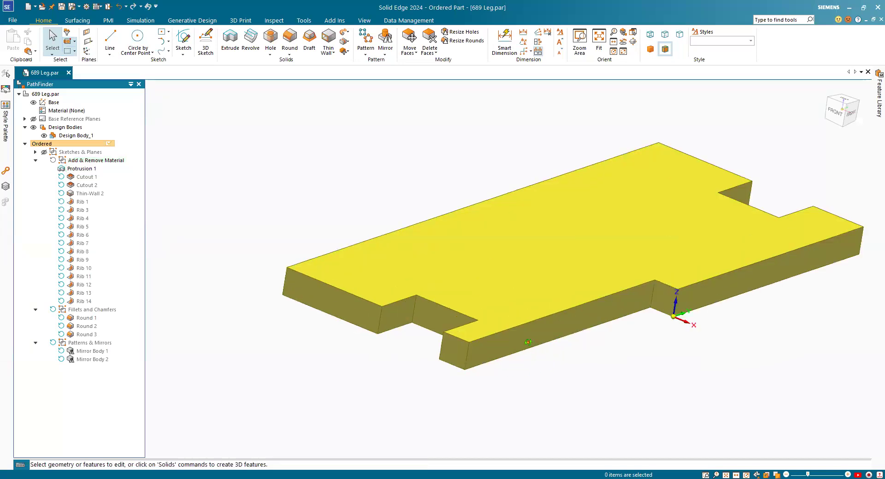
scroll(514, 358, "down", 3)
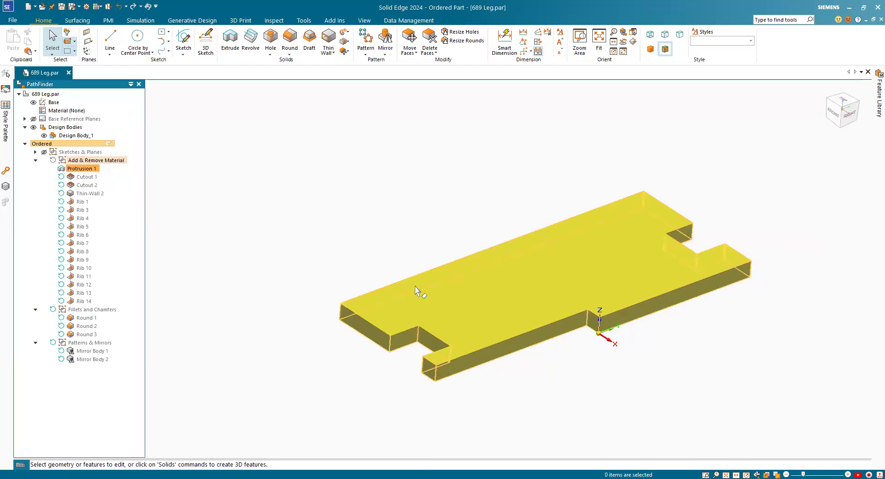
Step: Roll the model forward through Cutout 1 to Thin-Wall 2 and examine the hollowed body
right_click(85, 179)
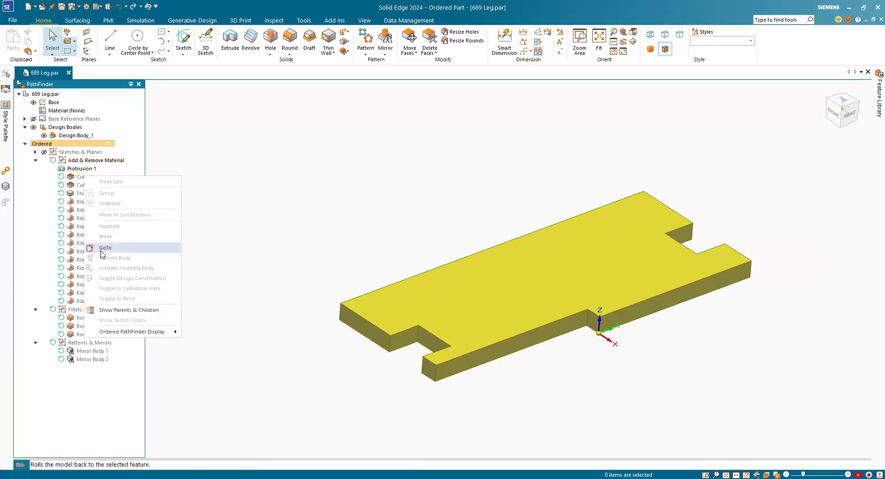
left_click(105, 248)
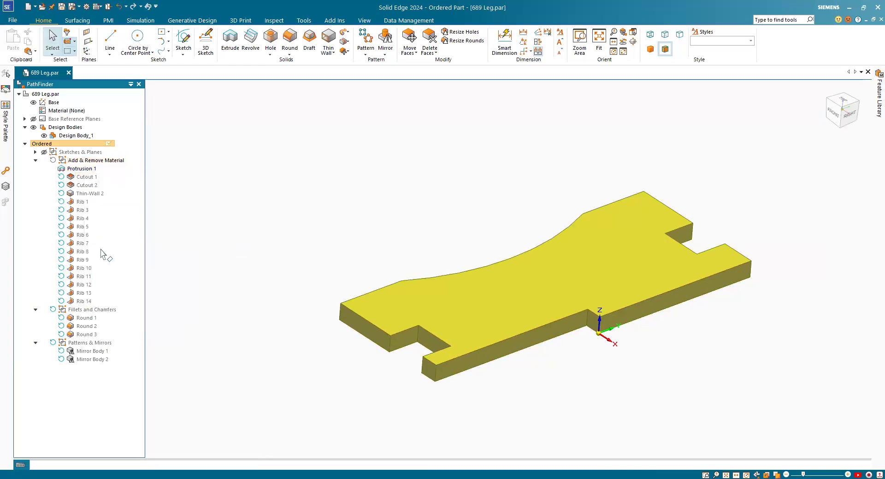
right_click(83, 195)
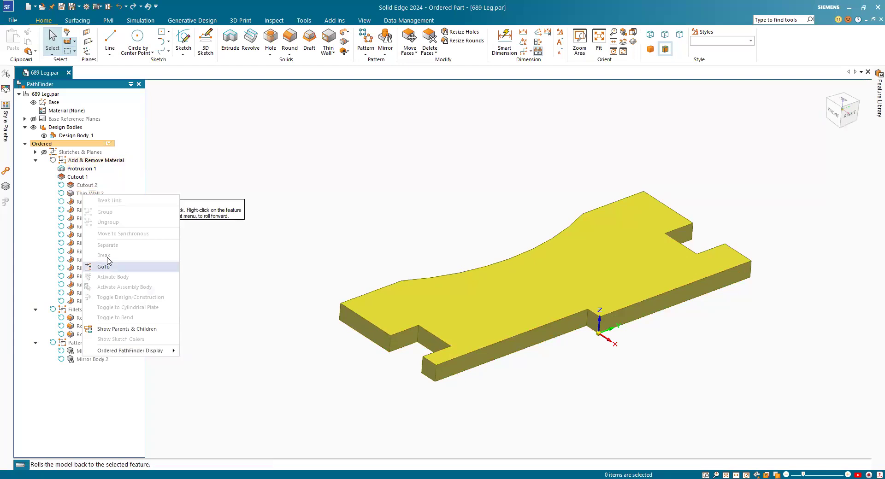
left_click(102, 264)
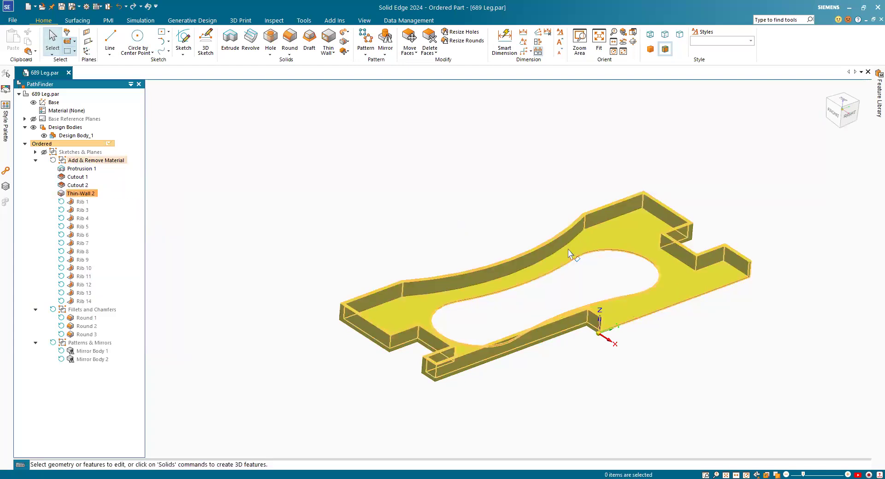
scroll(568, 250, "up", 5)
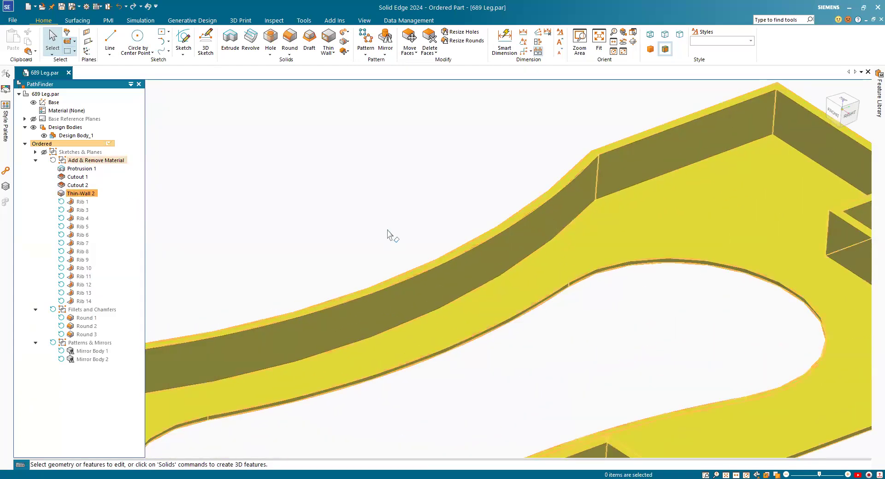
scroll(388, 235, "down", 5)
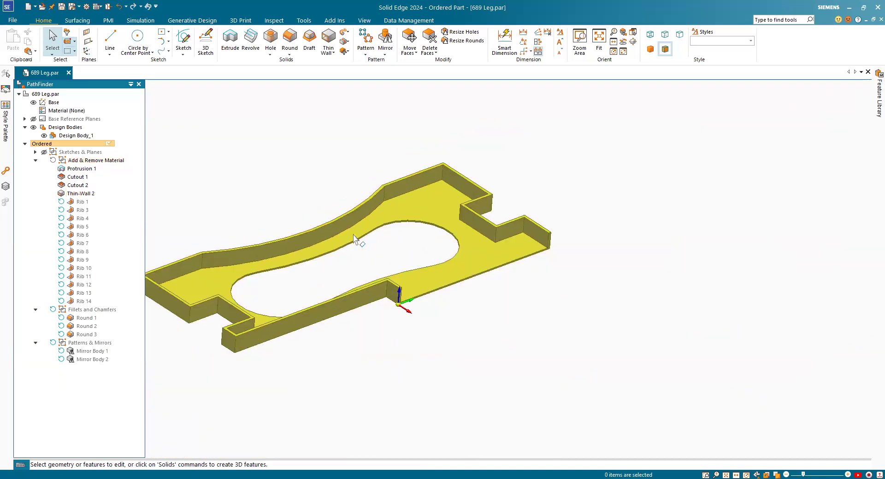
scroll(354, 236, "down", 1)
scroll(165, 301, "up", 2)
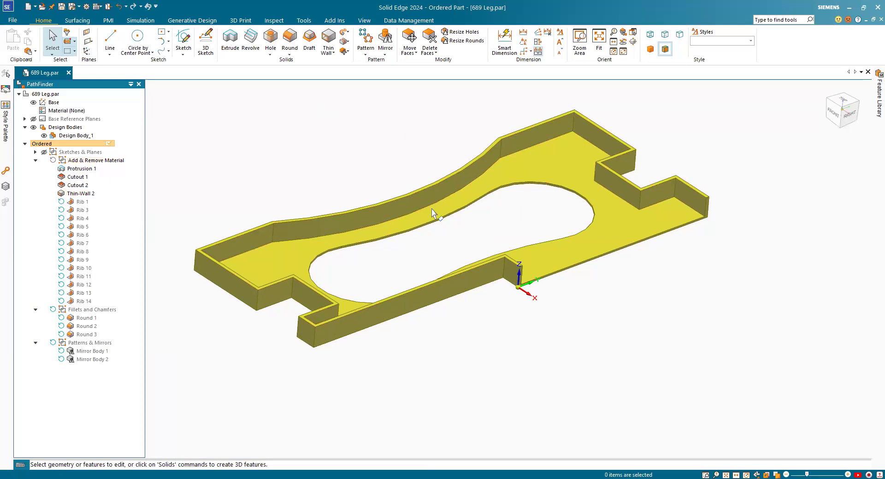
Step: Roll the model forward to Rib 14 and select Cutout 1 to examine the curved side it forms
right_click(77, 205)
left_click(96, 276)
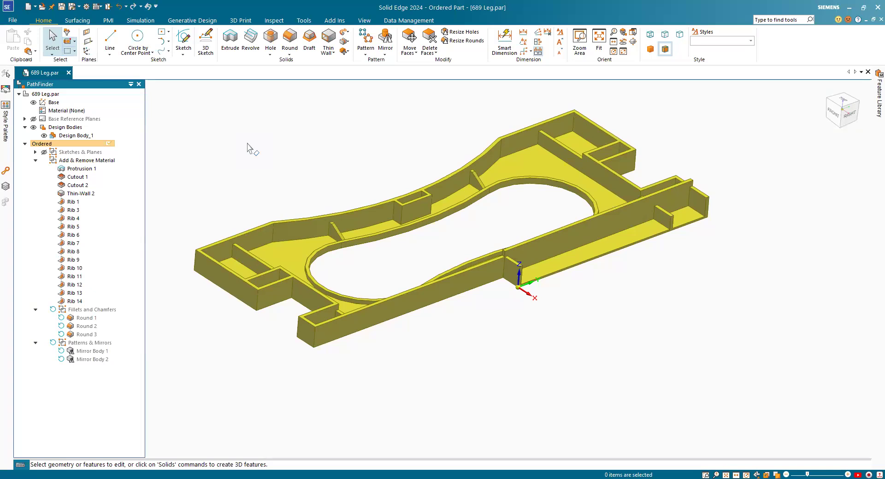
left_click(69, 183)
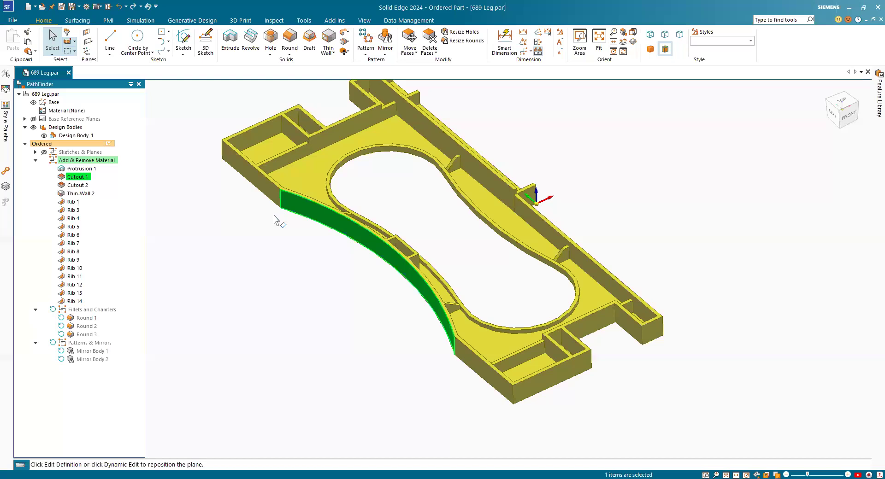
middle_click_drag(276, 218, 457, 298)
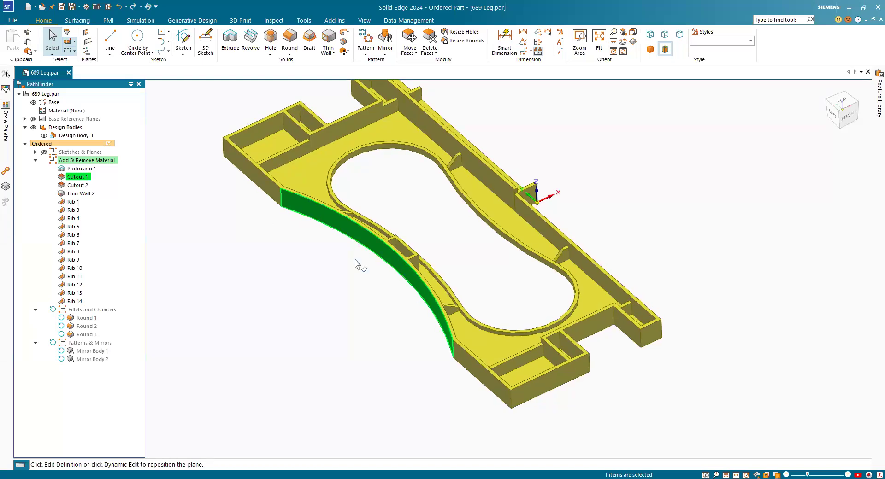
left_click(84, 173)
left_click(191, 250)
left_click(76, 177)
key("Escape")
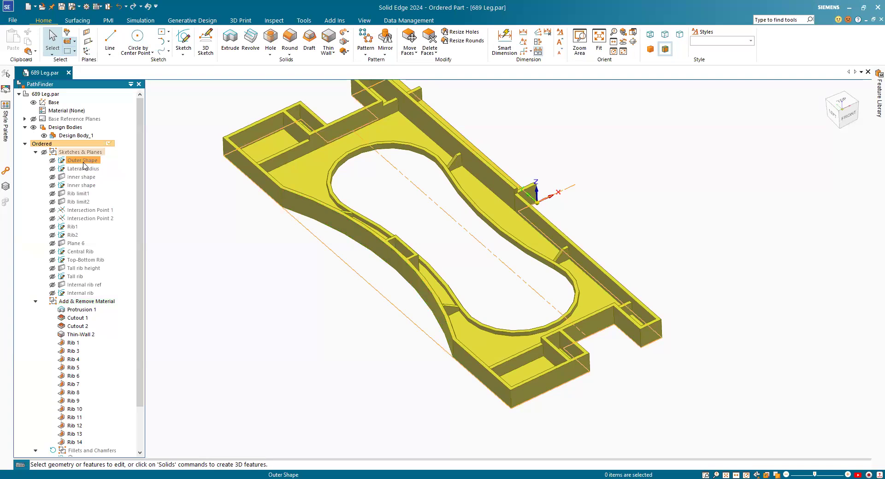
Step: Show the Sketches & Planes group and roll the model back to the Internal rib sketch
left_click(84, 162)
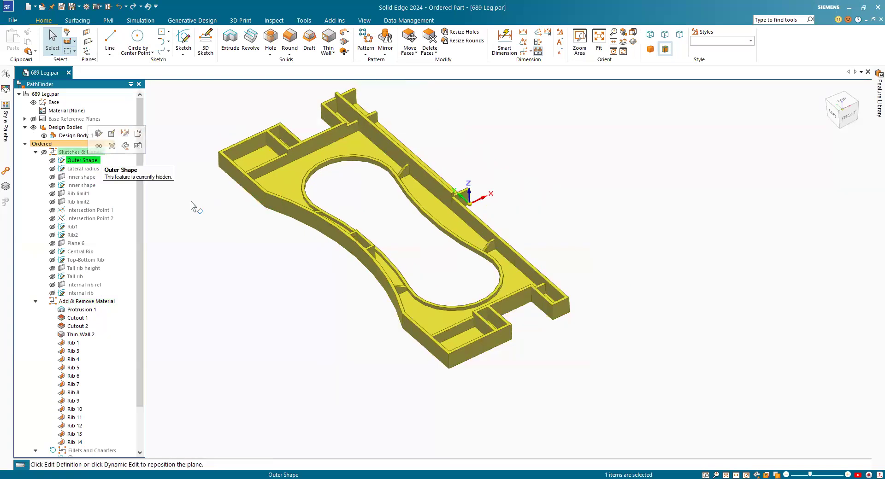
left_click(72, 169)
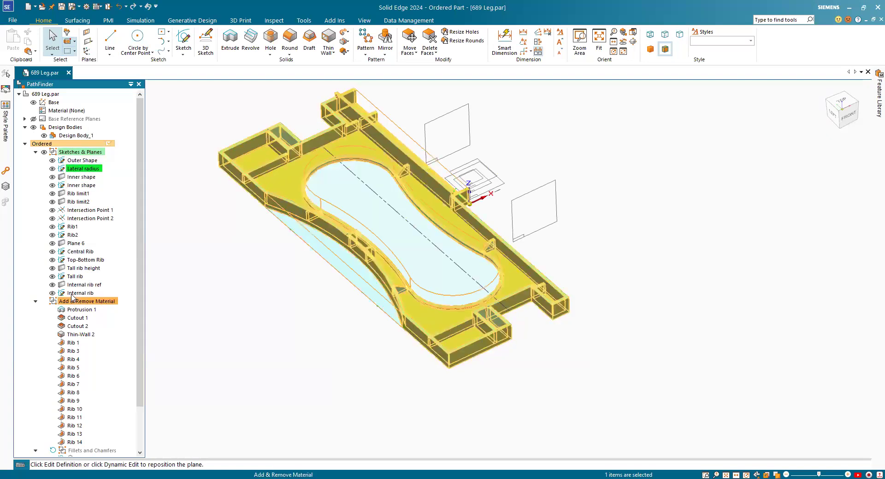
right_click(102, 294)
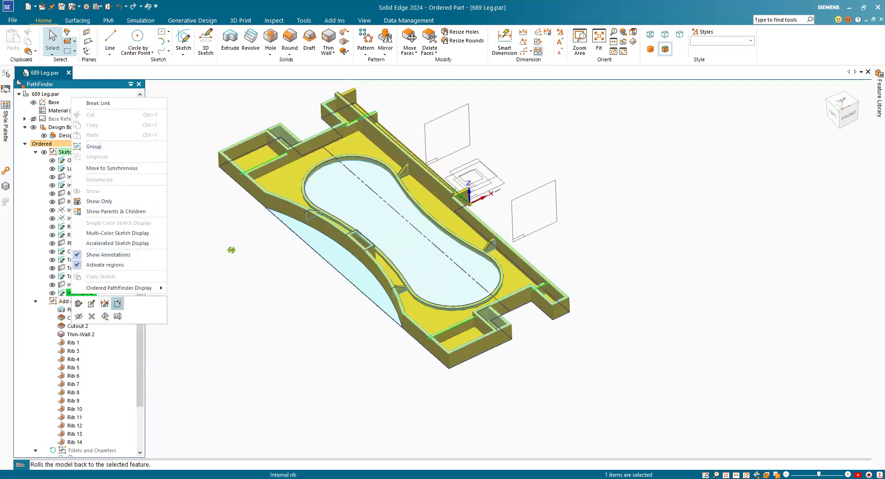
mouse_move(210, 254)
middle_mouse_down()
mouse_move(184, 207)
mouse_move(70, 144)
middle_mouse_up()
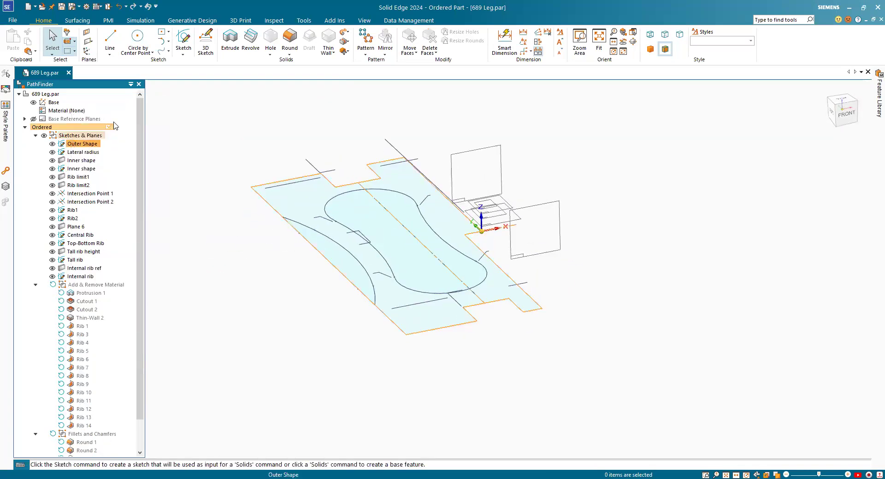
Step: Roll the model back to the Outer Shape sketch, then forward to Lateral radius, and examine the arc against the outline
right_click(105, 140)
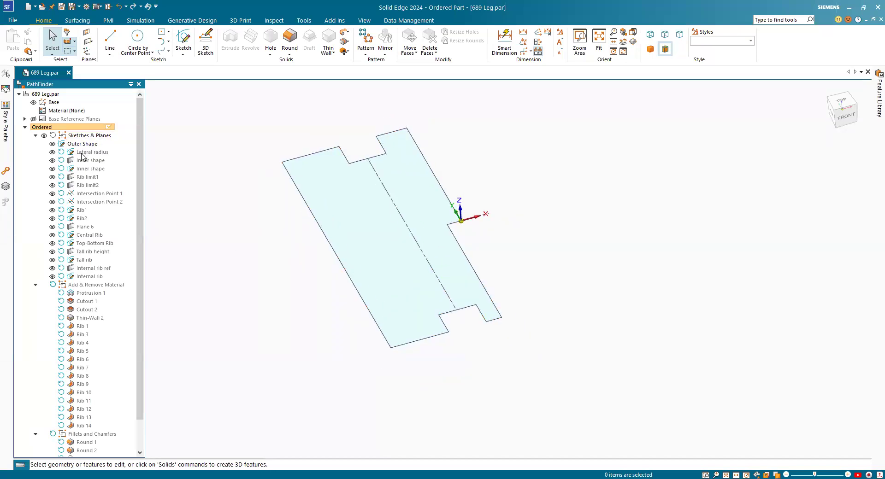
right_click(111, 241)
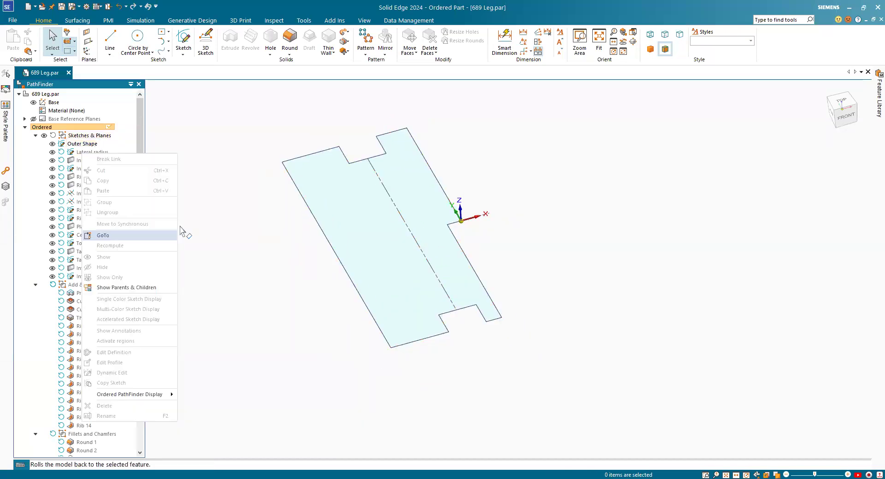
left_click(77, 155)
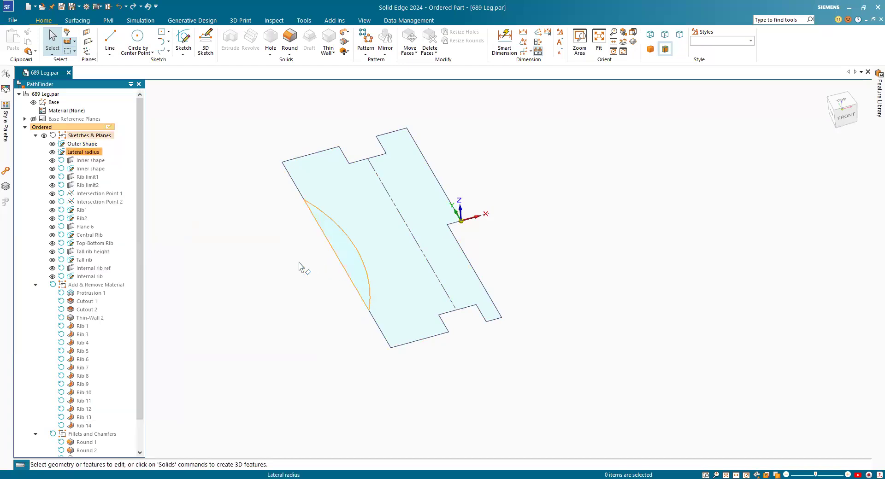
left_click(347, 267)
scroll(350, 267, "up", 1)
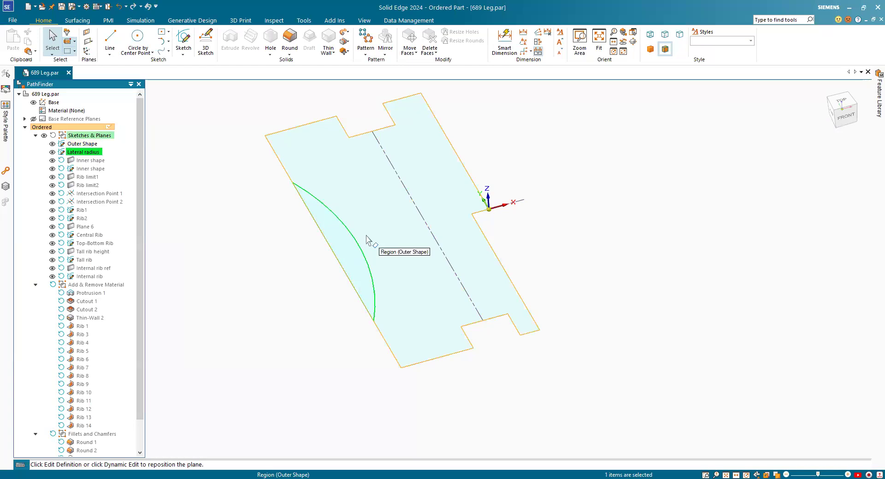
left_click(236, 240)
Step: Roll the model forward to Round 3, collapse the Add & Remove Material group and examine the rounded corners
scroll(87, 411, "down", 2)
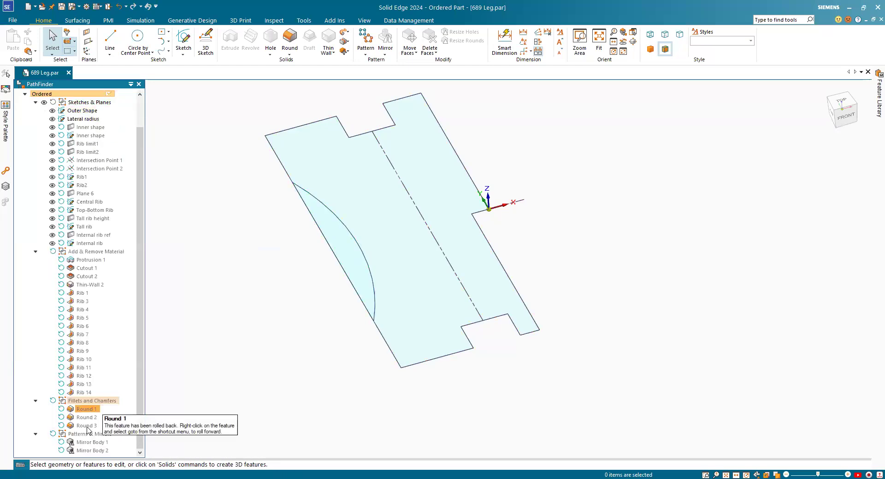
right_click(88, 427)
left_click(120, 339)
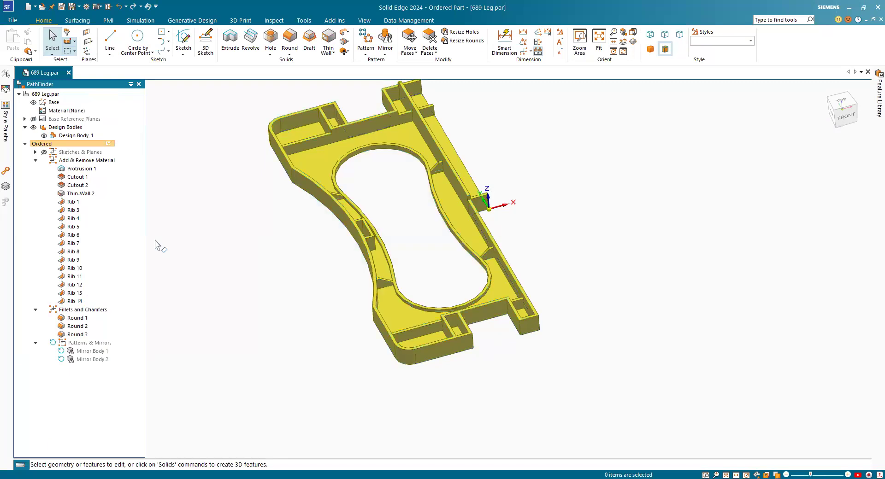
scroll(282, 151, "down", 2)
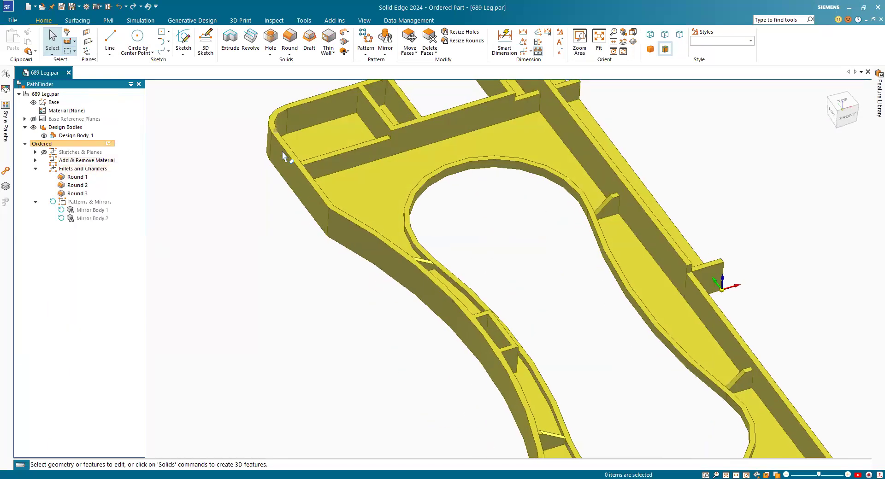
scroll(282, 151, "down", 2)
middle_click_drag(425, 239, 416, 236)
scroll(411, 242, "down", 2)
scroll(412, 243, "up", 5)
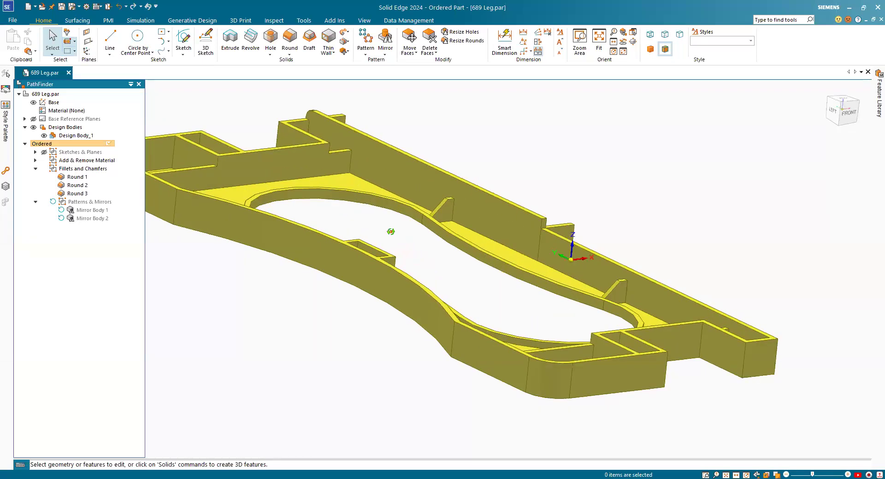
Step: Roll the model forward to Mirror Body 2 and examine the complete mirrored part
scroll(389, 233, "down", 3)
middle_click_drag(353, 256, 383, 205)
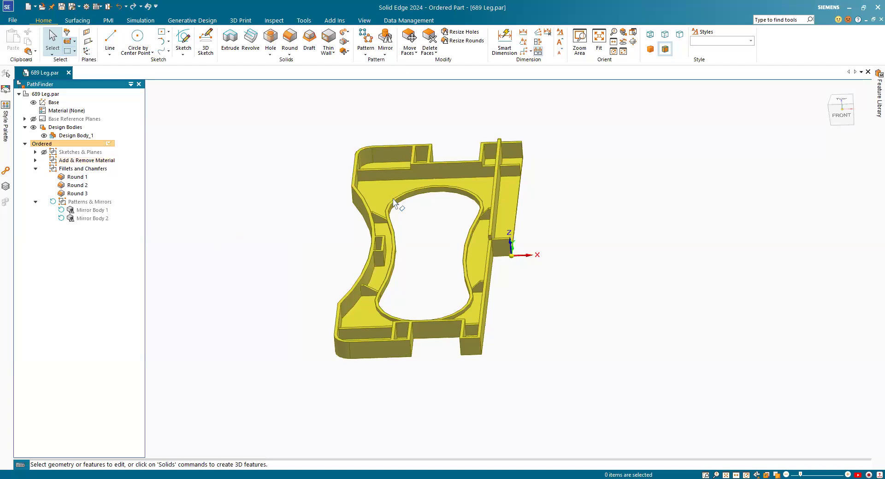
middle_click_drag(399, 254, 484, 318)
key("ctrl+i")
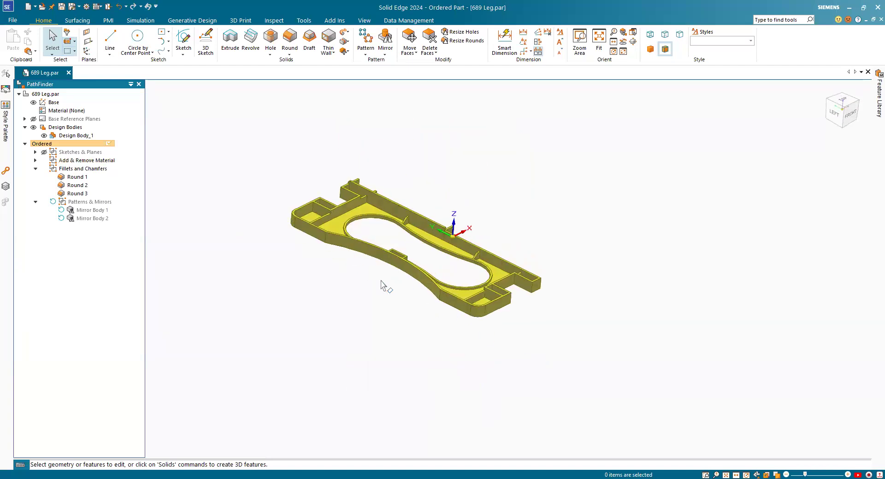
right_click(83, 217)
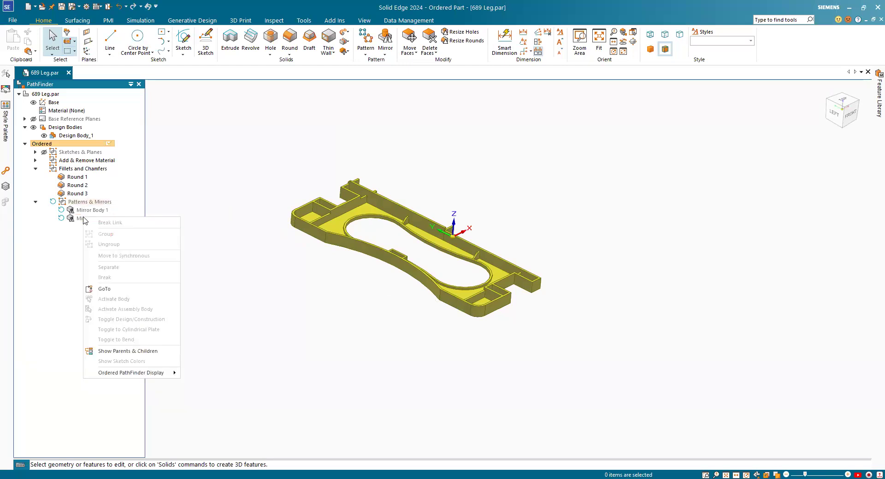
left_click(114, 291)
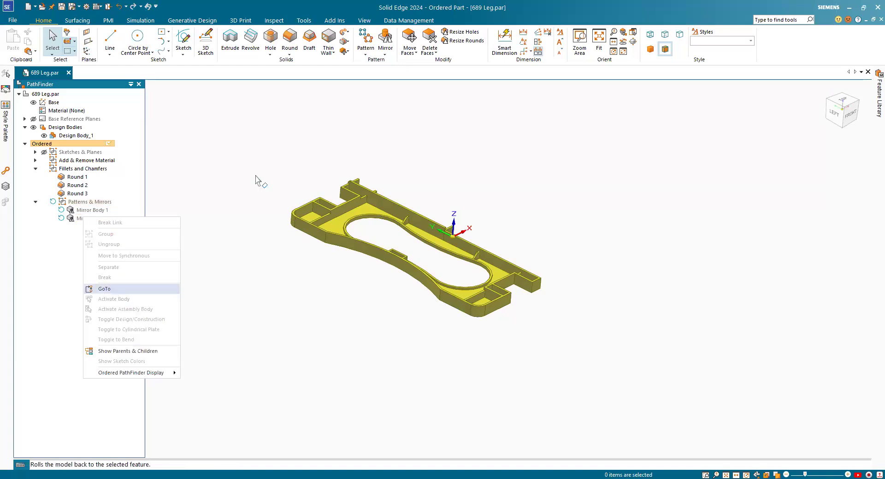
middle_click_drag(381, 186, 405, 235)
scroll(248, 235, "up", 3)
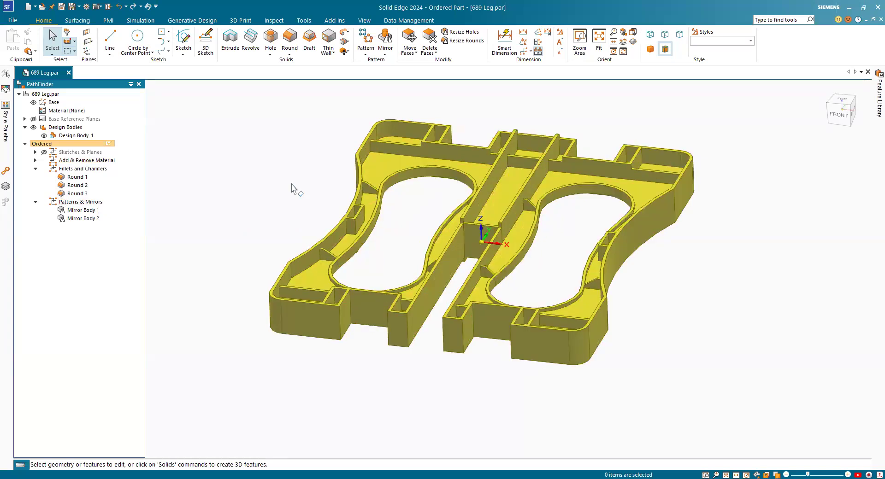
Step: Roll the model back to Round 3, then forward to Mirror Body 1, and examine the part's underside
right_click(76, 193)
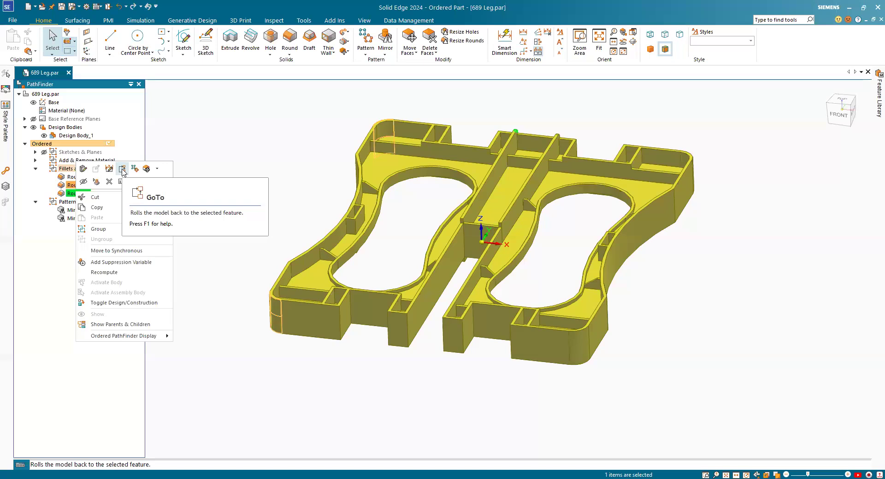
left_click(123, 170)
middle_click_drag(210, 153, 210, 179)
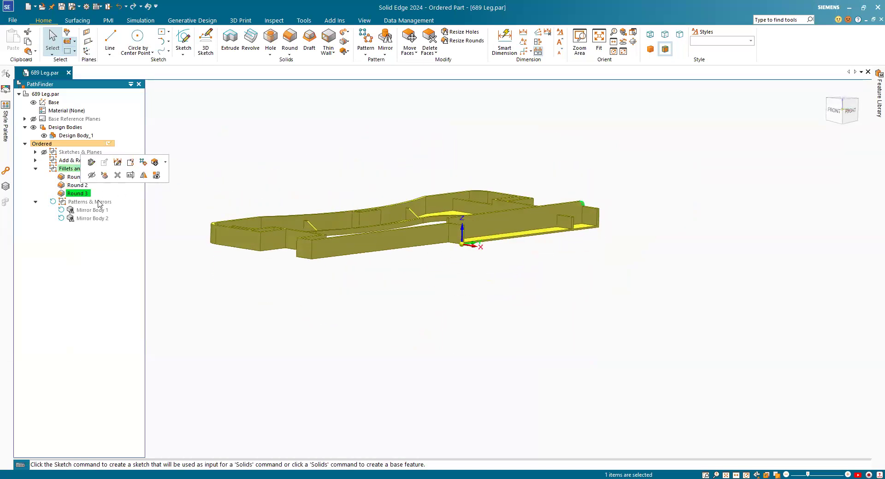
right_click(92, 211)
left_click(118, 282)
middle_click_drag(336, 170, 457, 99)
Step: Roll the model forward from Mirror Body 1 to Mirror Body 2 and view the part from above
left_click(87, 217)
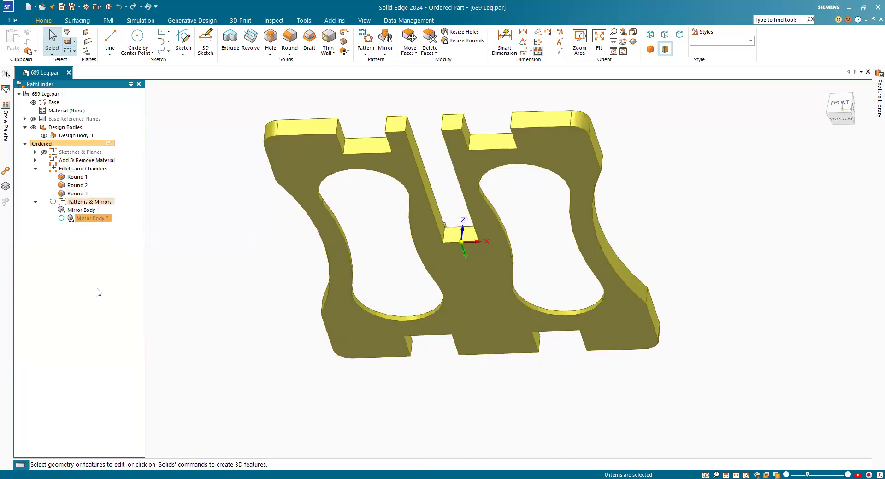
right_click(74, 218)
middle_click_drag(334, 142, 421, 213)
scroll(452, 203, "up", 3)
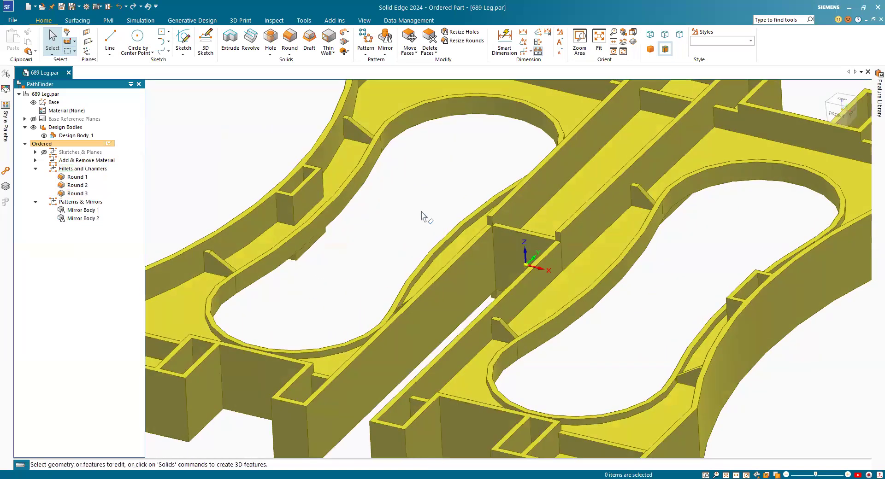
Step: Examine the small rectangular rib pocket on the curved side and its mirrored counterpart
scroll(420, 213, "down", 6)
scroll(418, 212, "up", 2)
scroll(366, 214, "up", 2)
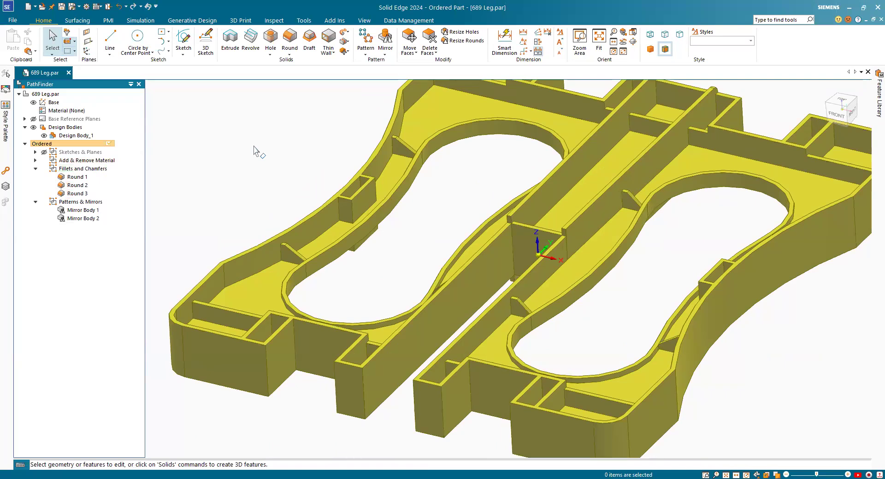
scroll(462, 257, "up", 3)
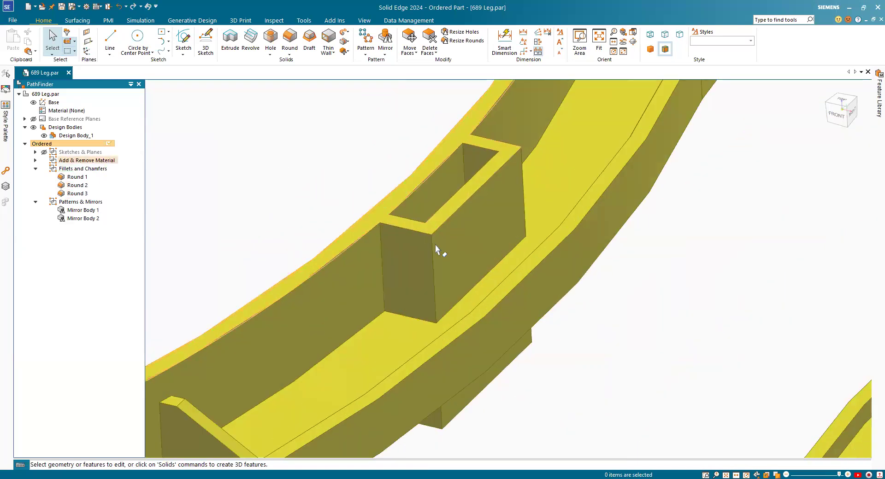
scroll(481, 192, "down", 3)
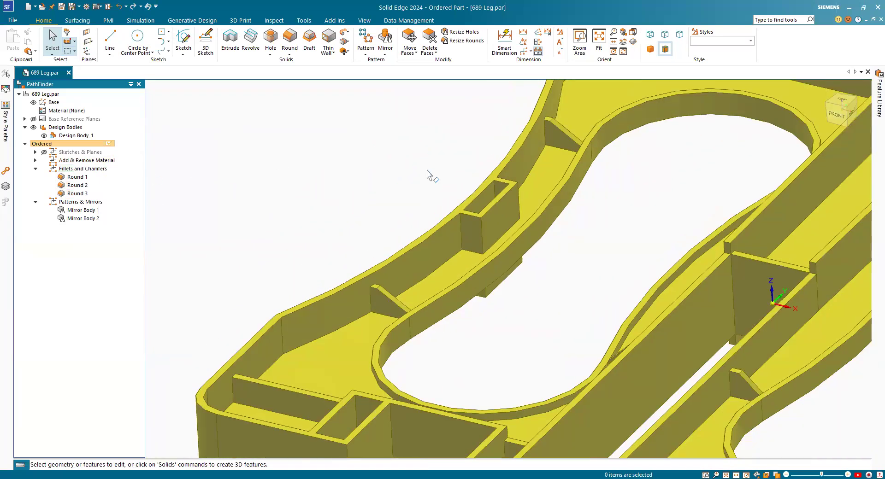
scroll(428, 173, "down", 5)
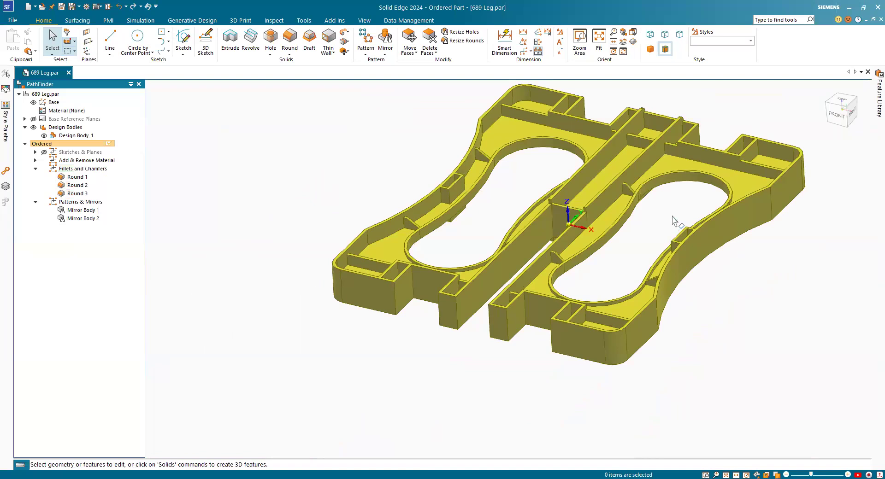
scroll(311, 157, "up", 2)
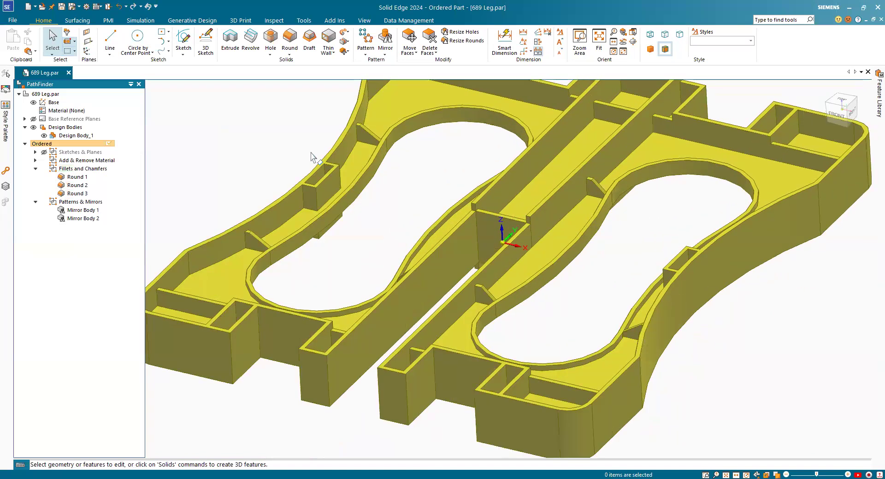
scroll(311, 156, "down", 1)
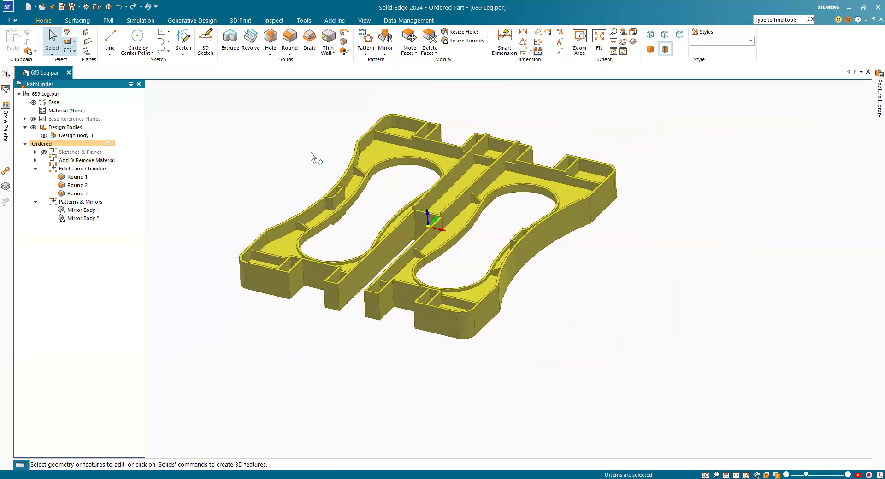
scroll(312, 157, "up", 1)
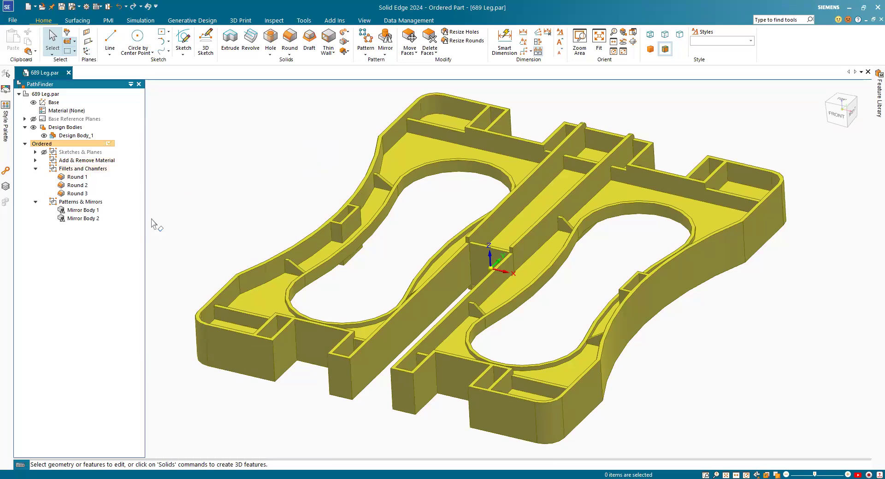
Step: Roll the model back to Round 3, expand the Add & Remove Material group and inspect Rib 8's profile dimensions
right_click(78, 196)
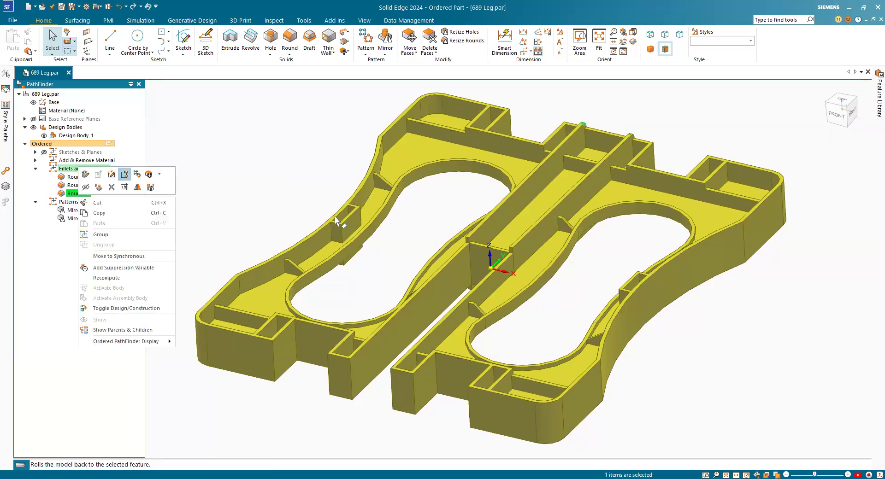
scroll(335, 216, "up", 8)
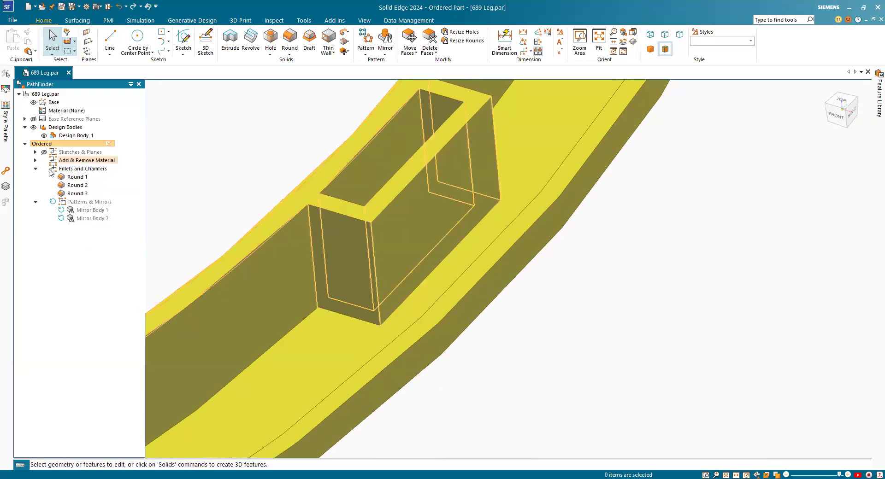
left_click(79, 252)
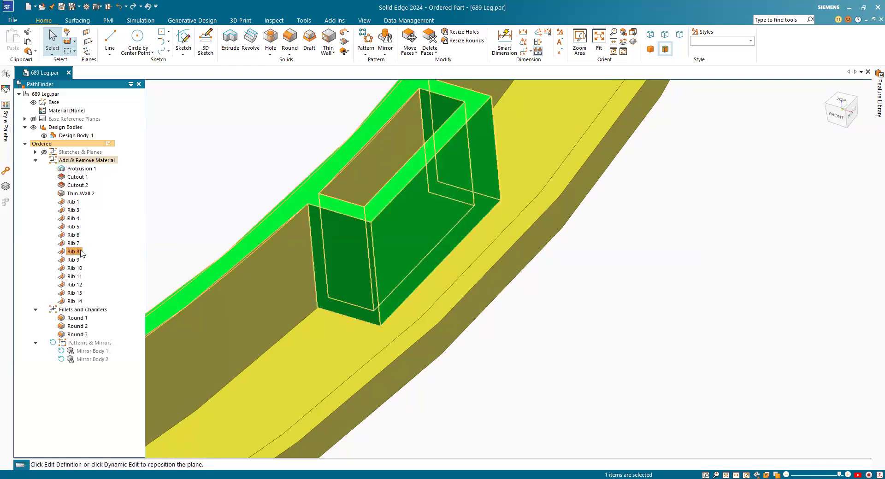
right_click(77, 252)
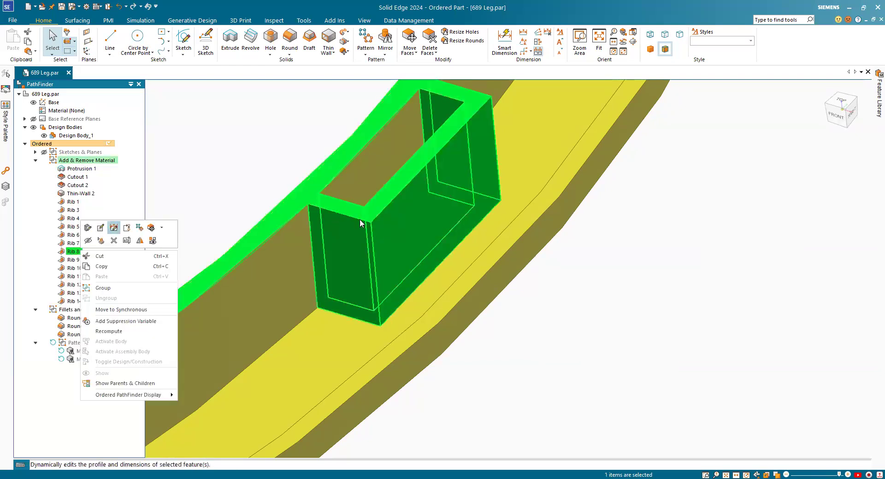
scroll(362, 226, "down", 3)
scroll(371, 245, "up", 4)
middle_click_drag(379, 236, 404, 229)
scroll(404, 228, "down", 3)
left_click(230, 144)
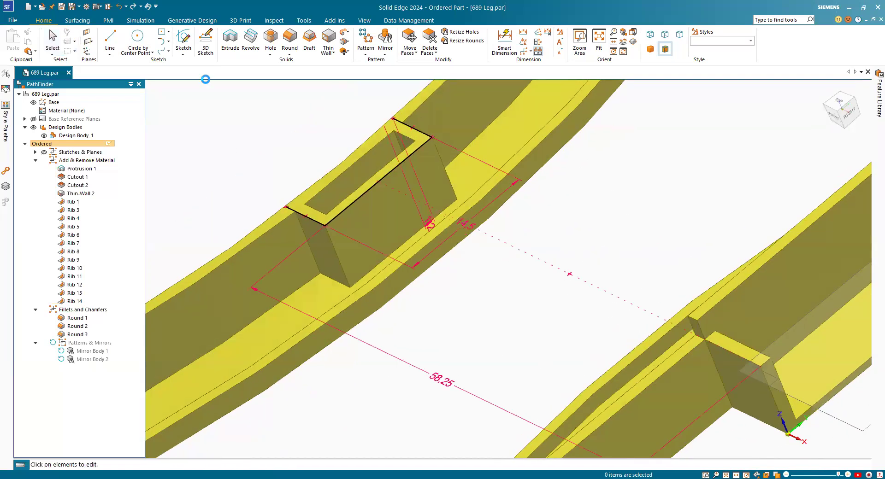
Step: Round the two inner vertical corner edges of the Rib 8 pocket with a 1.2 mm radius
left_click(292, 40)
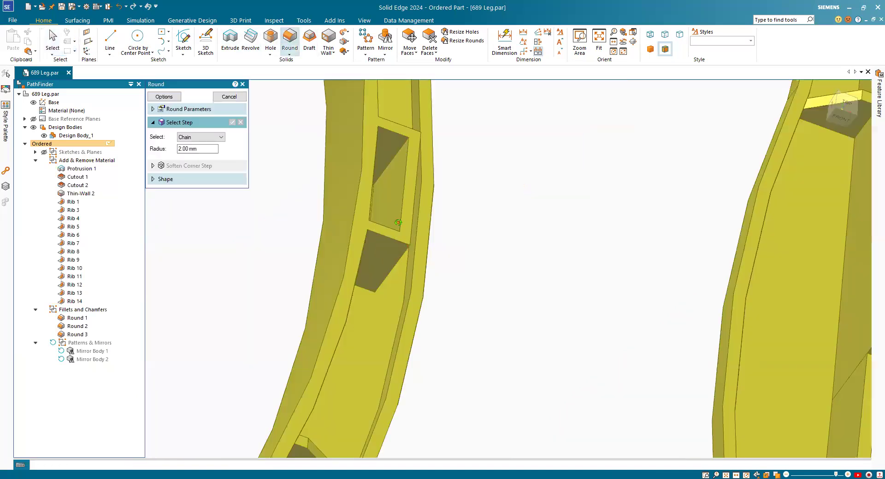
left_click(395, 236)
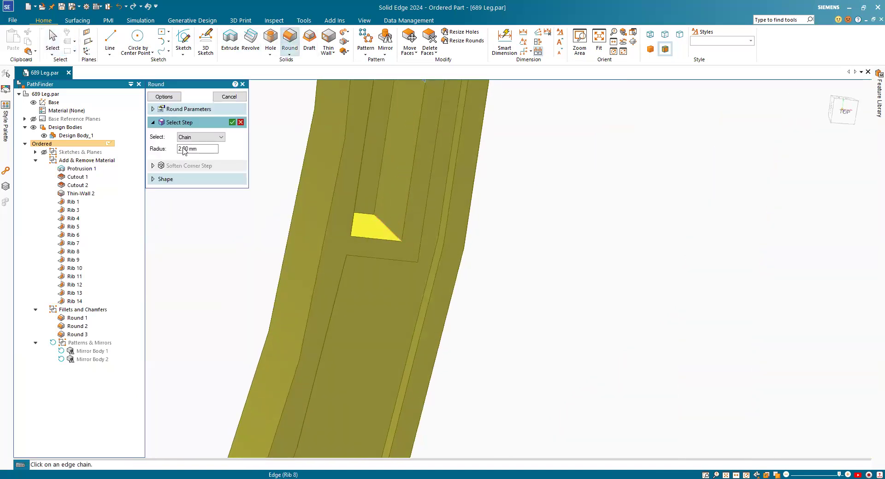
left_click(184, 151)
type("1.2")
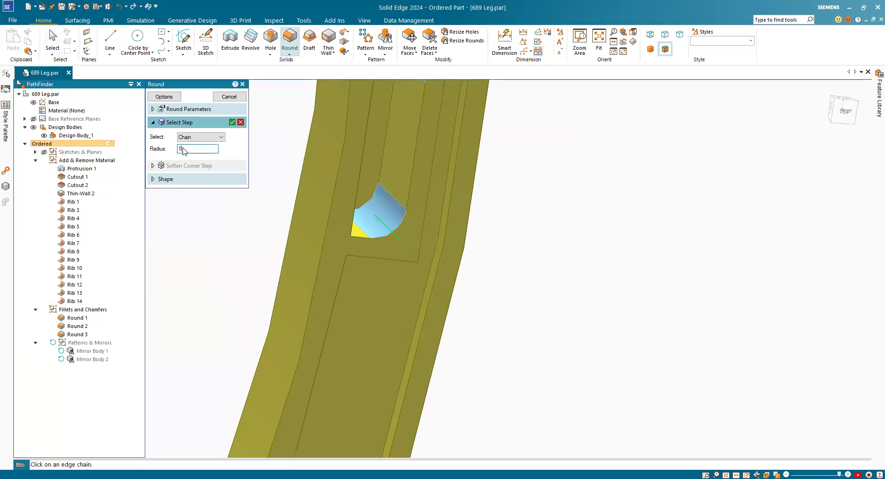
key("Return")
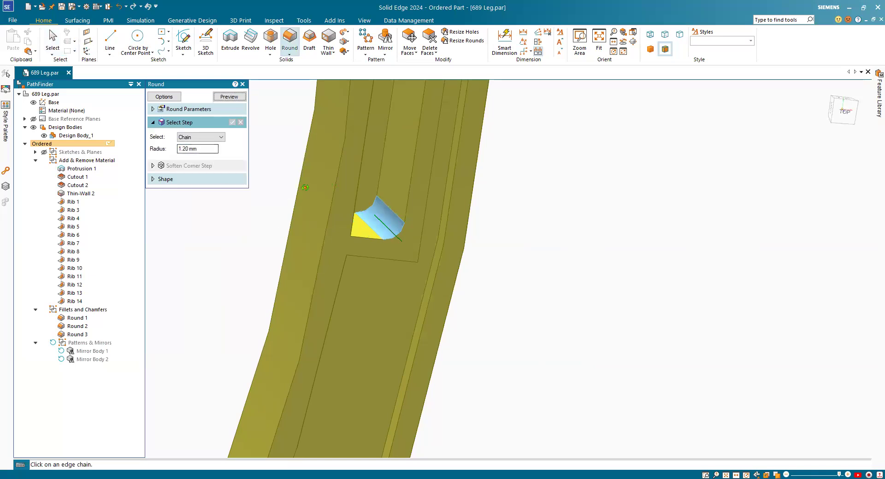
scroll(334, 256, "down", 1)
middle_click_drag(300, 200, 301, 199)
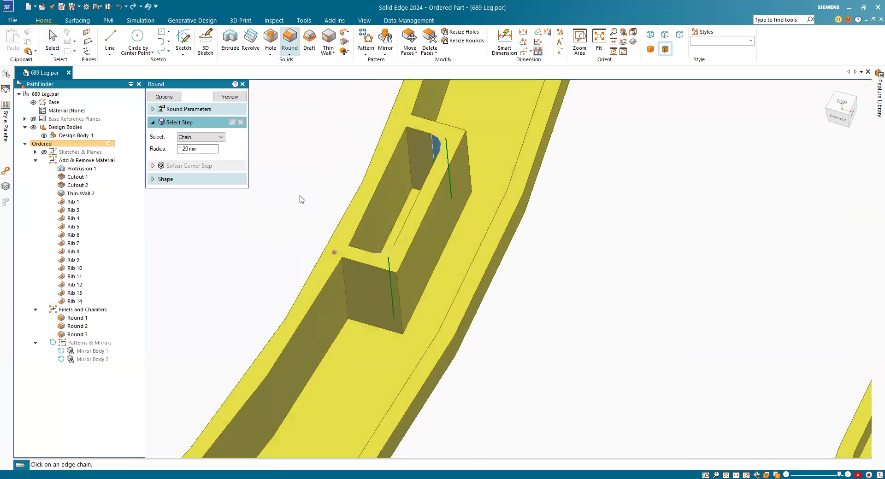
right_click(399, 286)
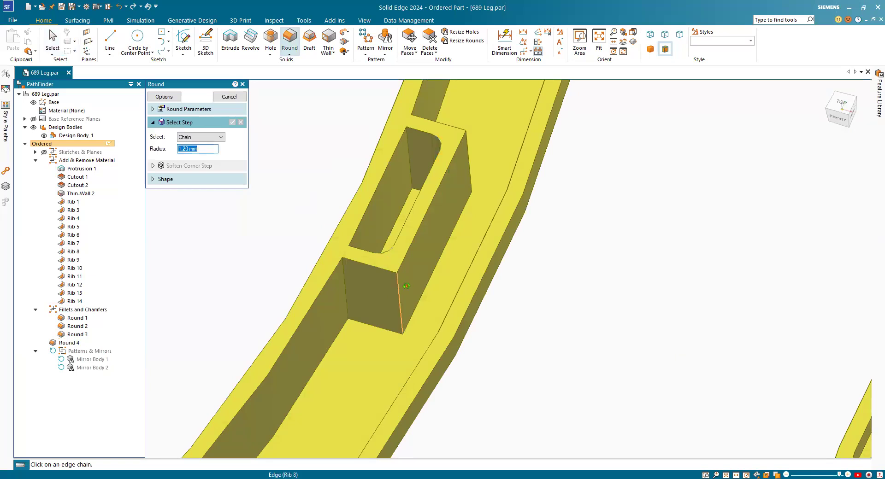
Step: Round the two outer vertical corner edges of the Rib 8 pocket with a 2.4 mm radius
middle_click_drag(448, 167, 448, 167)
left_click(447, 163)
type("2.4")
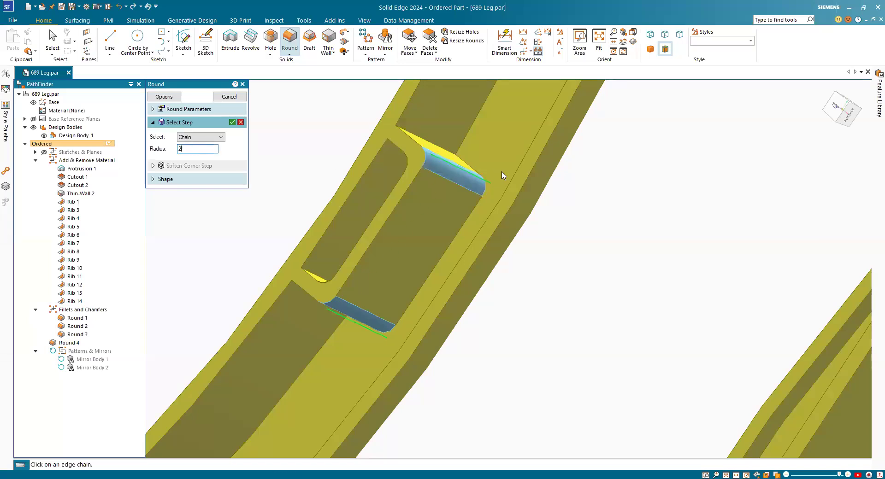
key("Return")
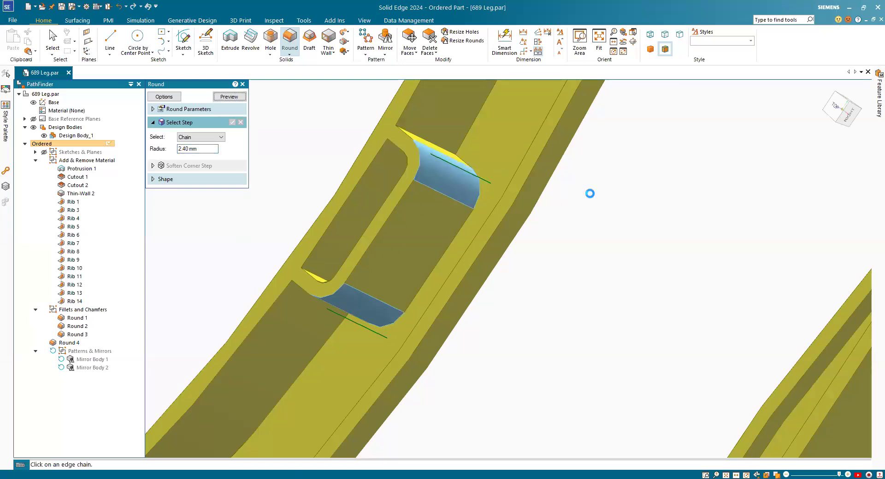
middle_click_drag(606, 212, 595, 219)
right_click(595, 219)
scroll(619, 222, "down", 3)
middle_click_drag(294, 137, 389, 202)
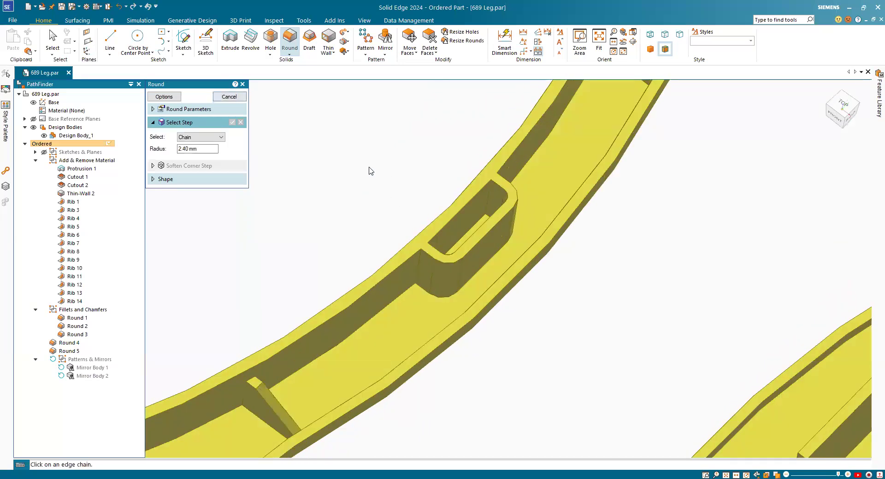
key("Escape")
Step: Roll the model forward to Mirror Body 2 and examine the rounded pockets on both mirrored halves
key("ctrl+i")
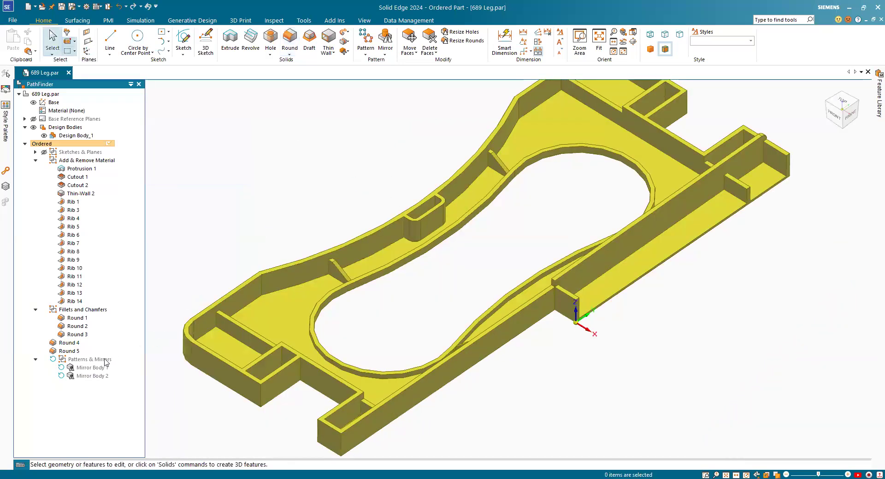
left_click(119, 286)
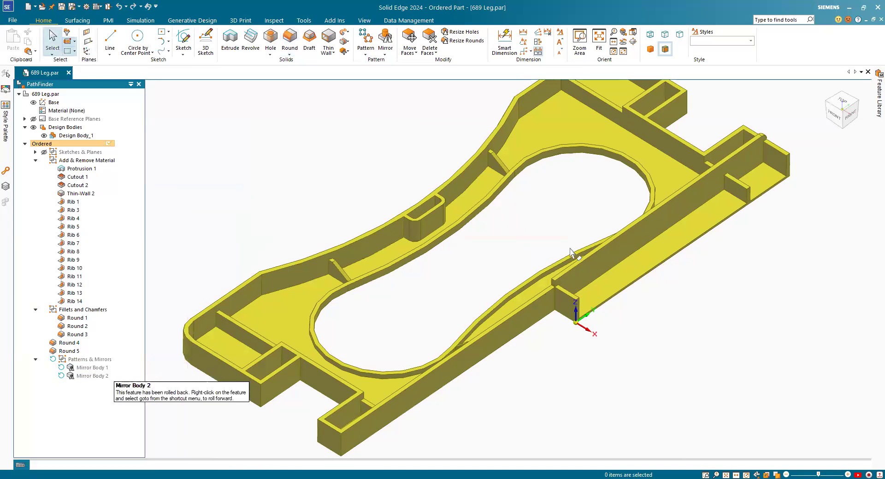
scroll(597, 248, "down", 5)
scroll(600, 230, "up", 5)
mouse_move(614, 233)
middle_mouse_down()
mouse_move(616, 188)
mouse_move(622, 370)
mouse_move(620, 249)
middle_mouse_up()
scroll(617, 188, "up", 4)
scroll(620, 249, "down", 6)
middle_click_drag(619, 249, 662, 259)
scroll(662, 259, "up", 3)
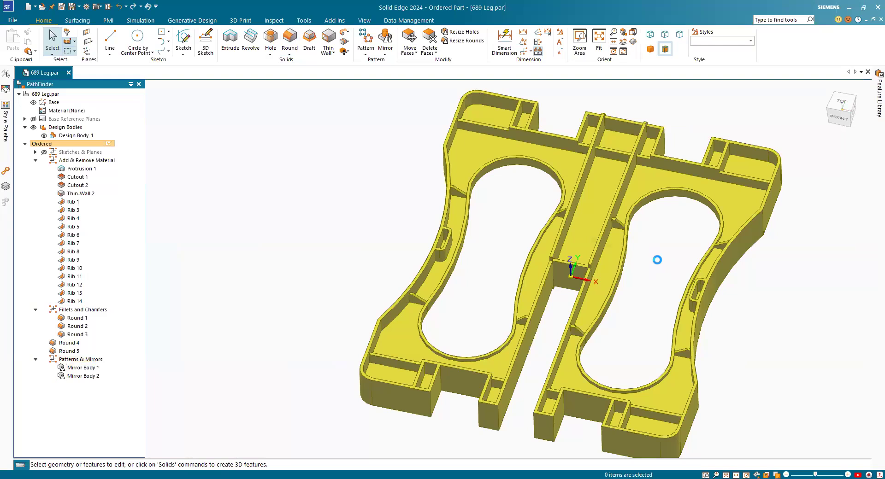
middle_click_drag(502, 270, 631, 280)
scroll(631, 279, "up", 1)
scroll(645, 320, "up", 2)
scroll(625, 318, "down", 3)
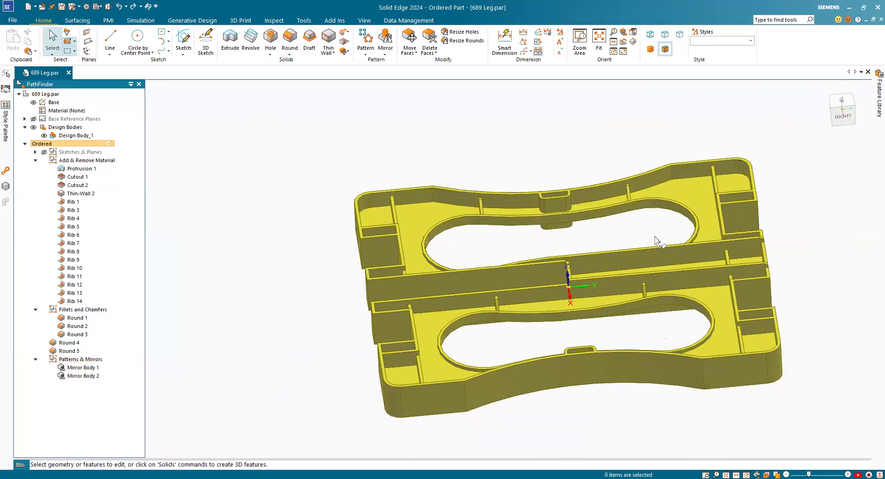
scroll(664, 229, "up", 1)
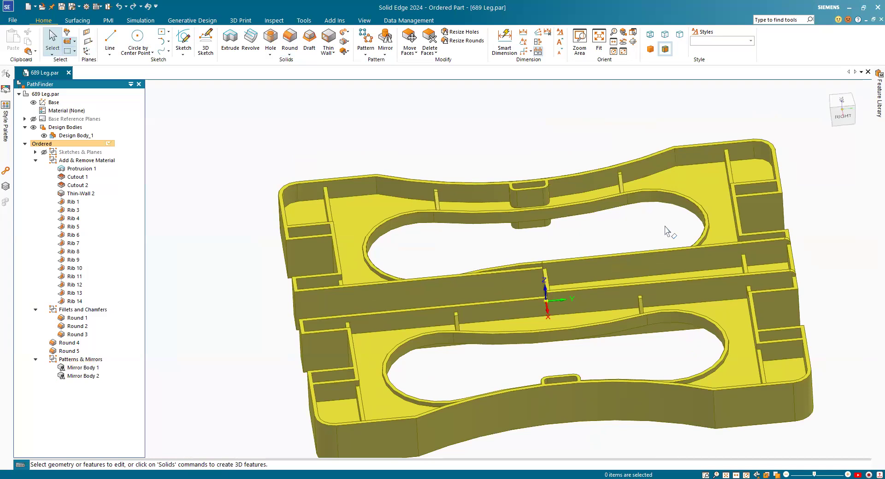